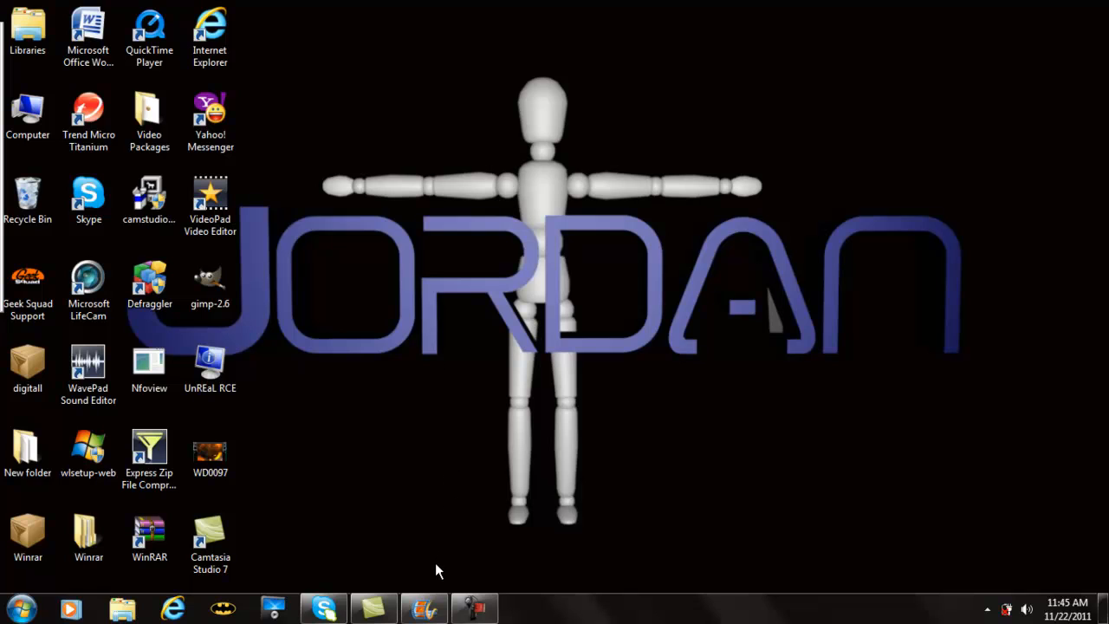
- Restore the minimized Movie Maker window showing the empty My Movie project
click(424, 609)
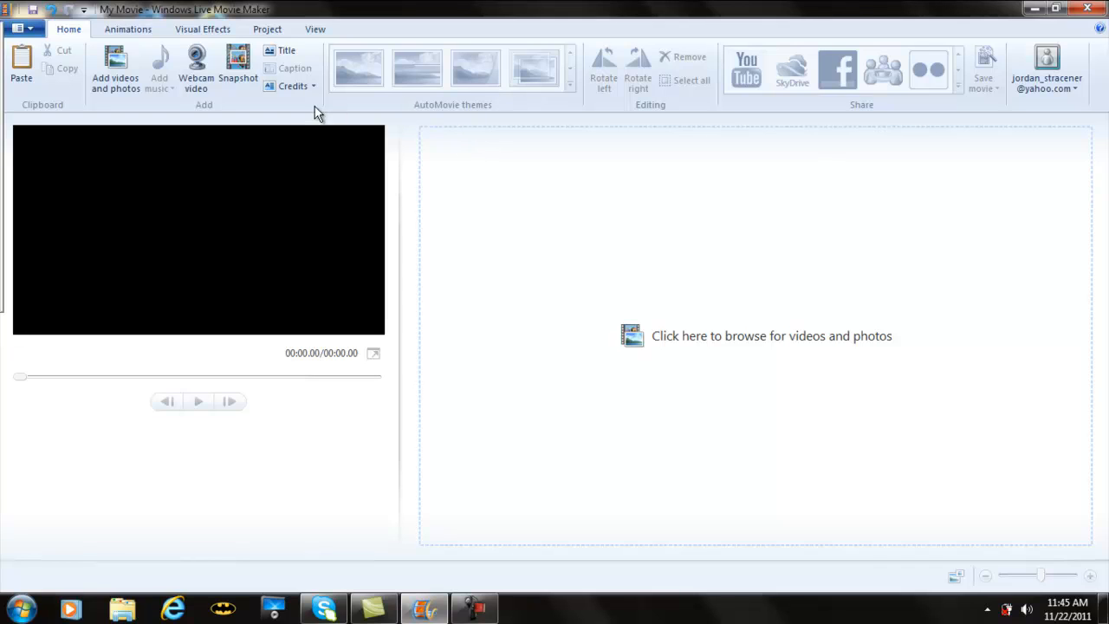
- Add the 5.20-second Shots 002 video from the Videos library to the storyboard
click(127, 65)
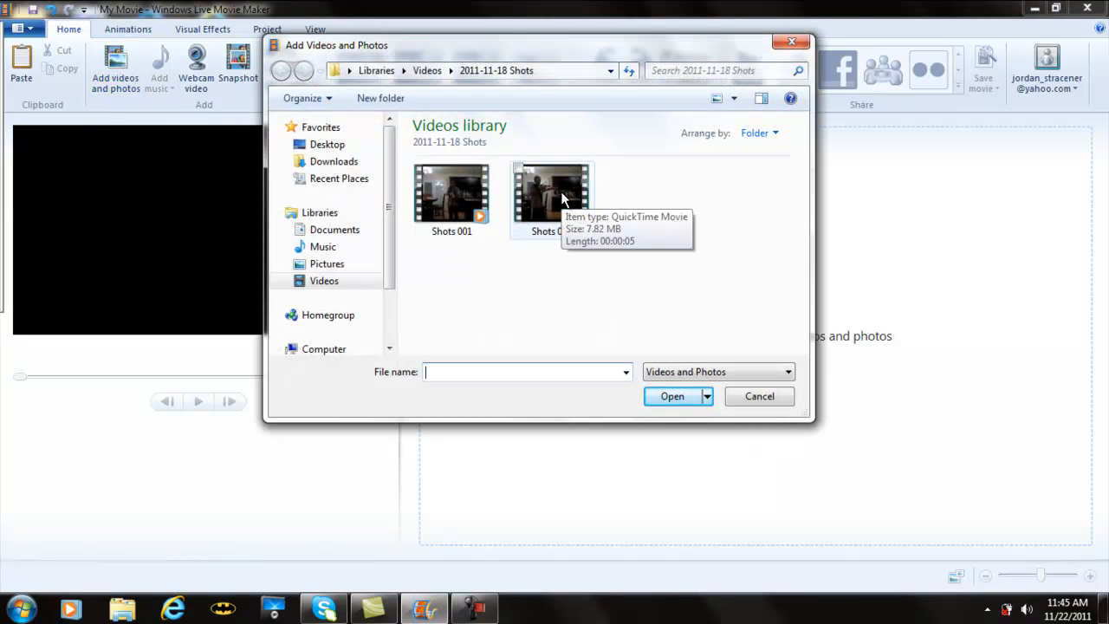
click(562, 198)
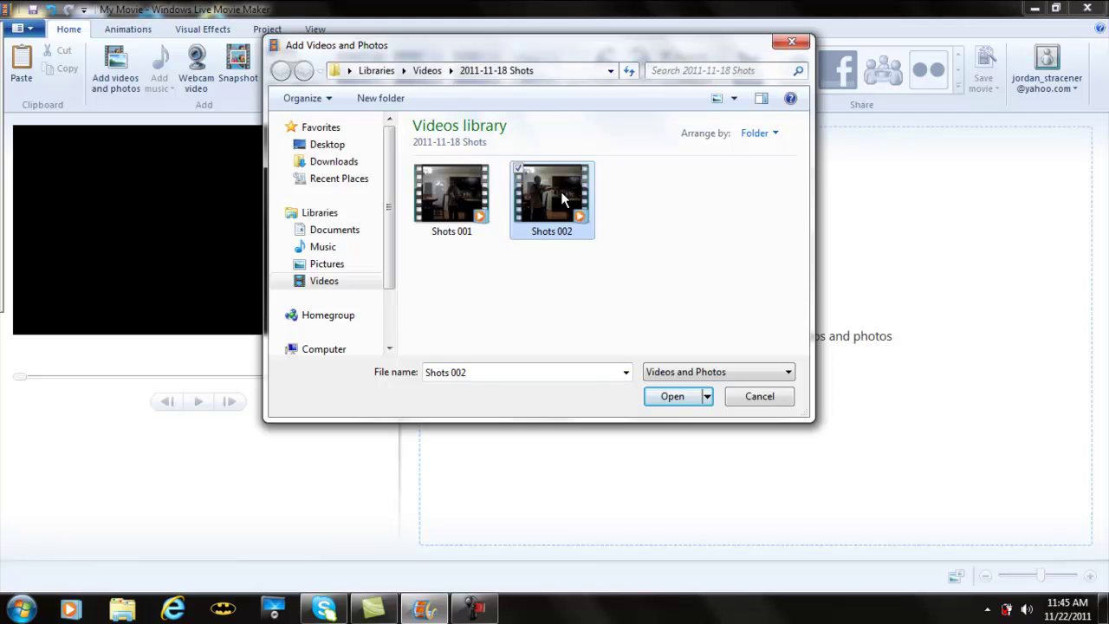
click(665, 406)
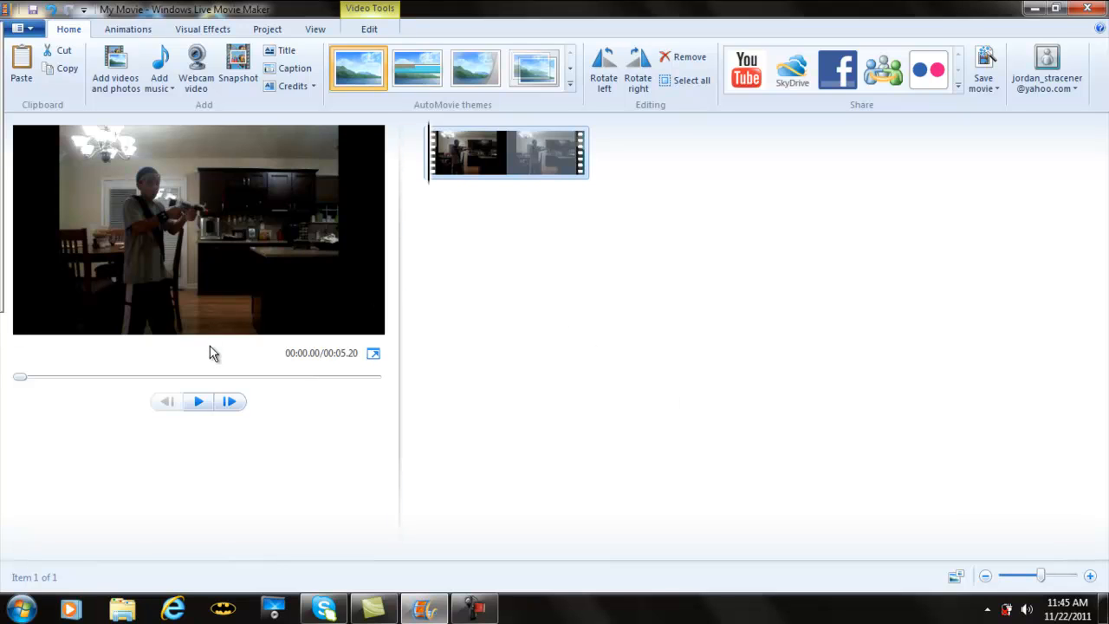
- Play the gun clip, rewind it, and step frame by frame to pause exactly at 00:00.41
click(203, 401)
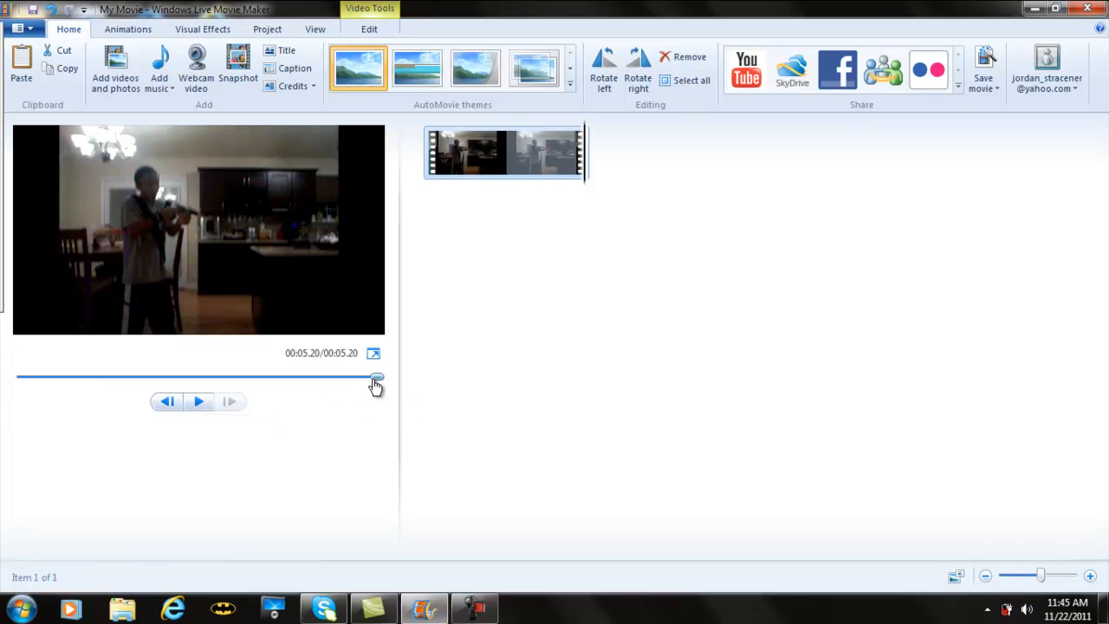
drag(377, 375, 3, 373)
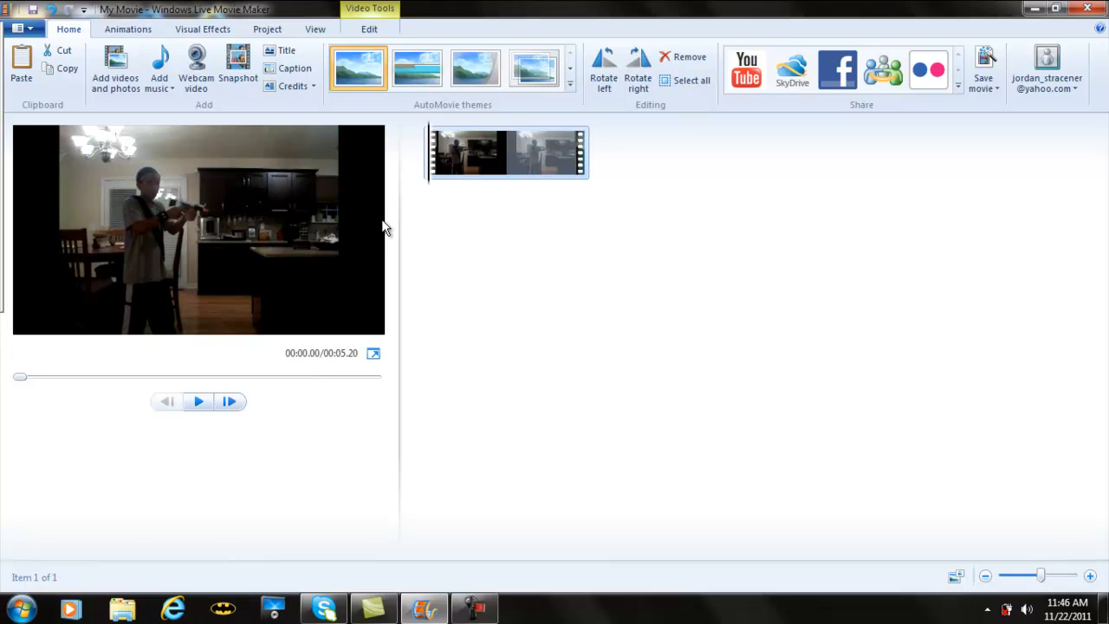
click(200, 404)
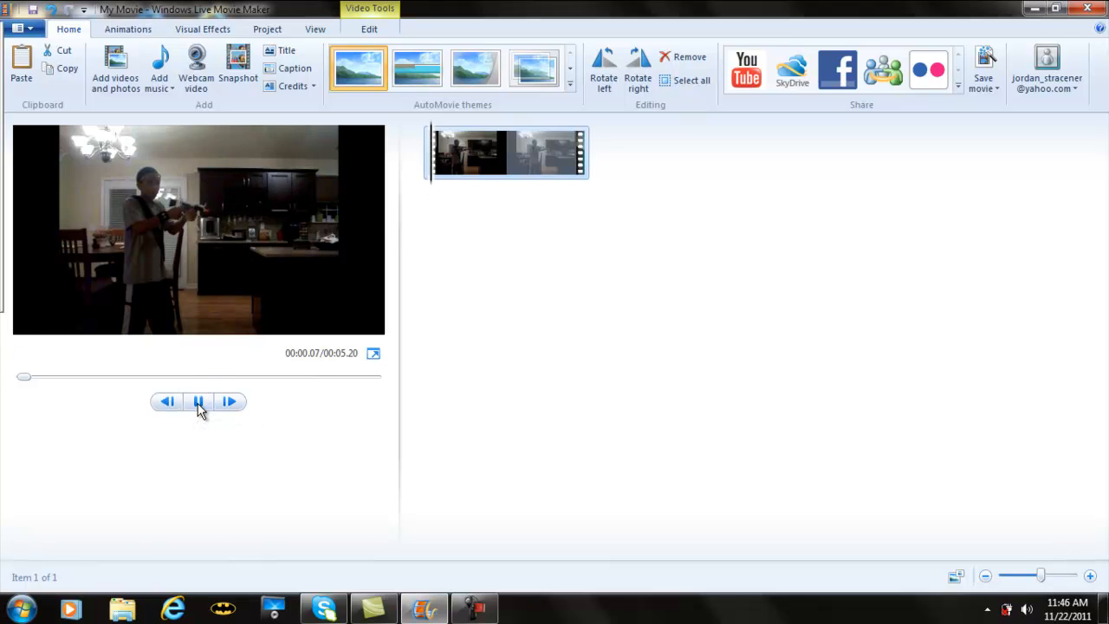
click(196, 403)
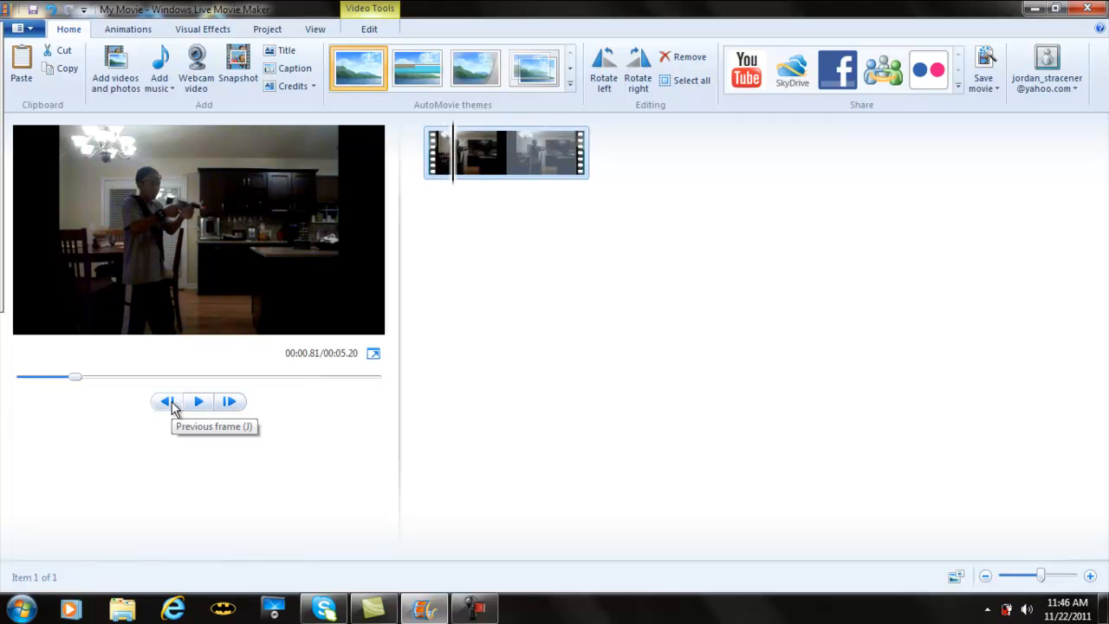
click(168, 401)
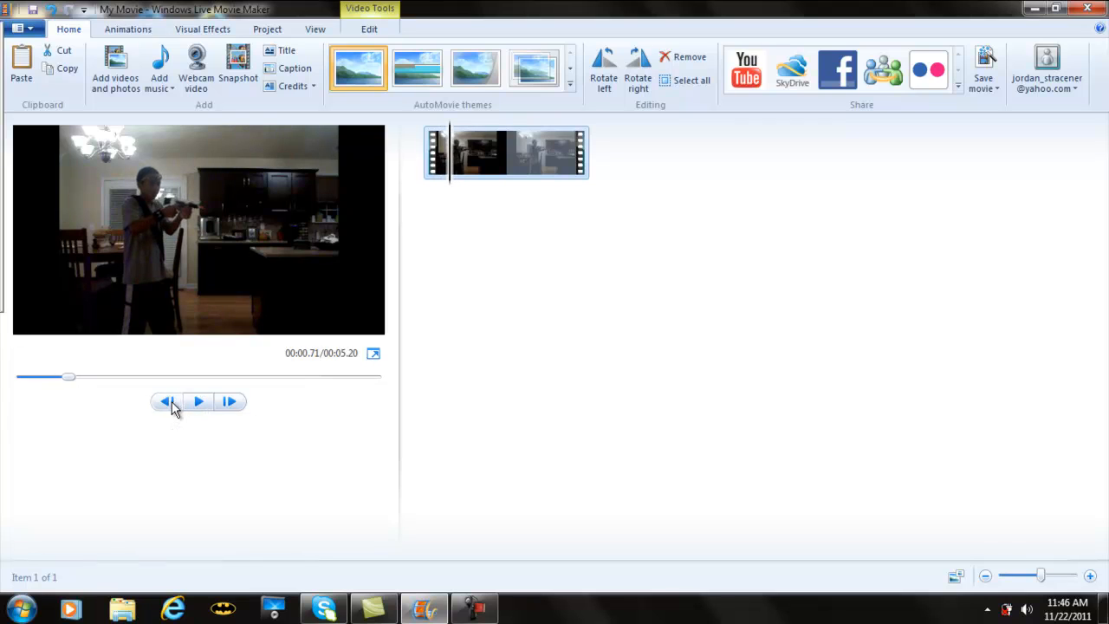
click(167, 401)
click(172, 401)
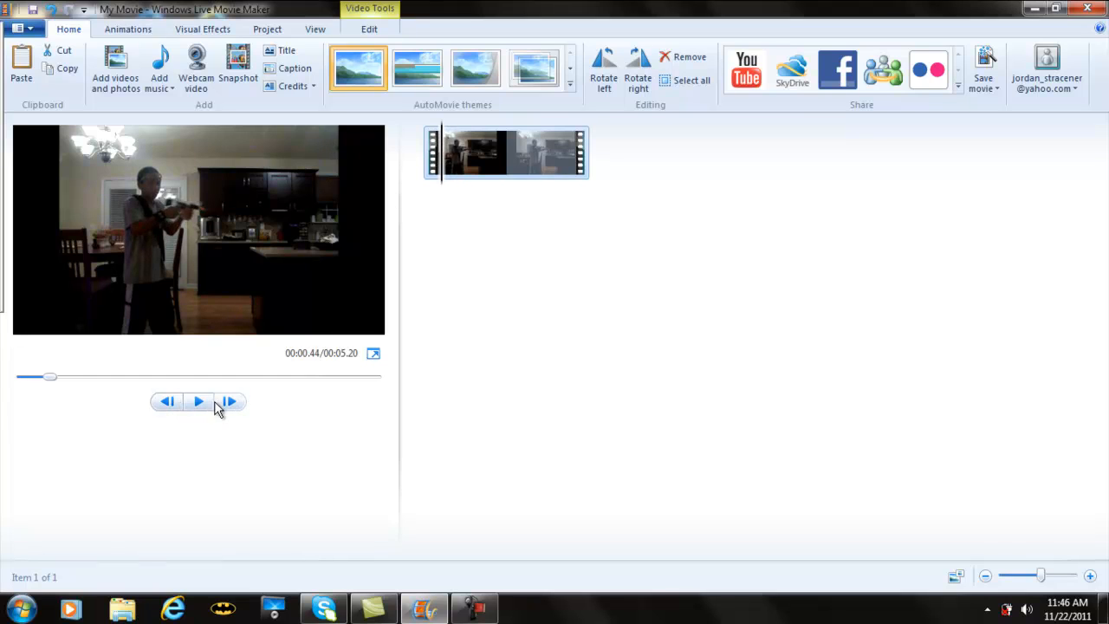
click(167, 401)
click(228, 403)
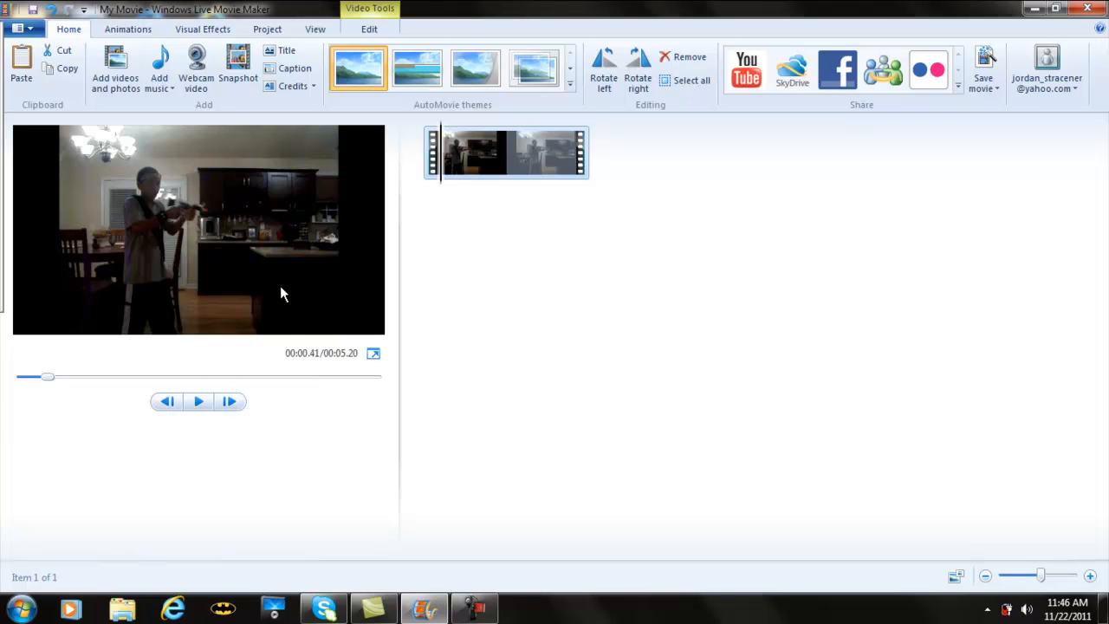
- Split the gun clip at the 0.41-second frame into two clips and select the first half
click(369, 29)
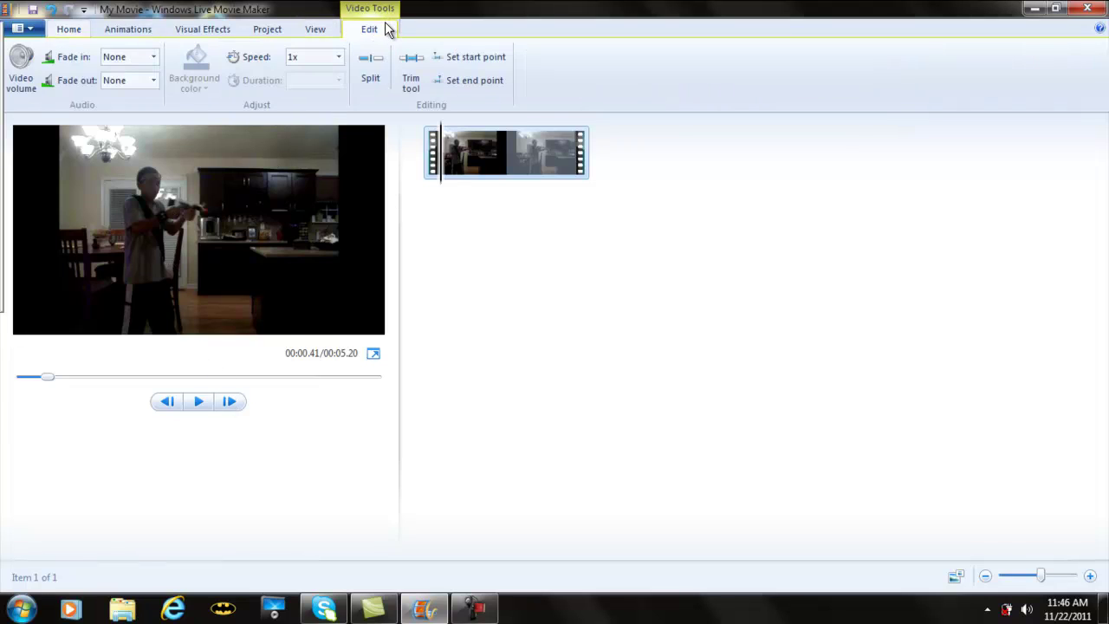
click(369, 65)
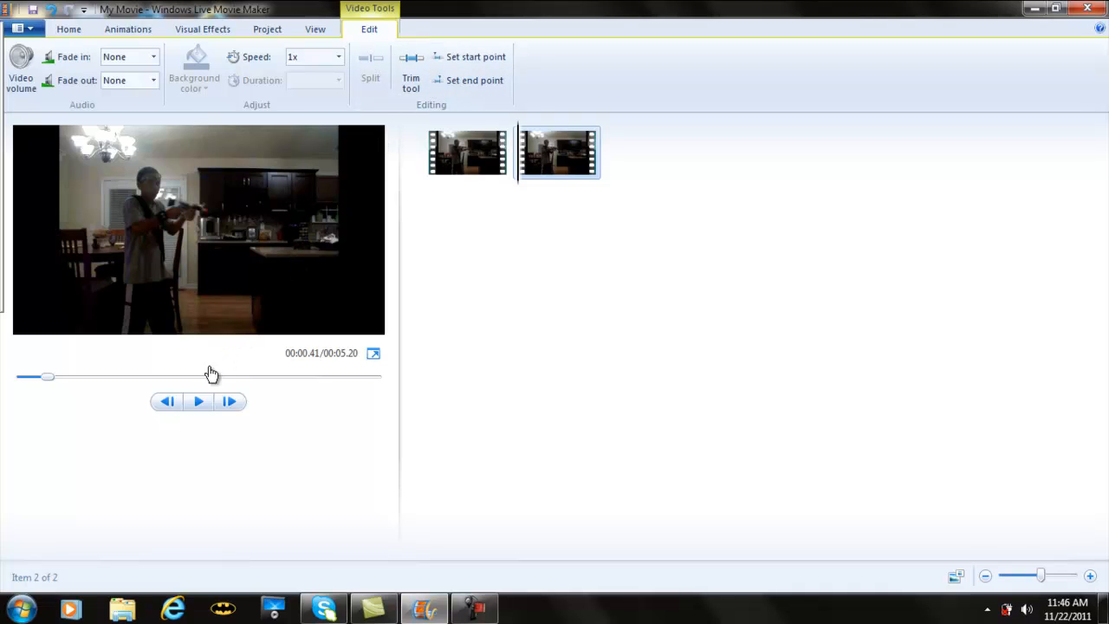
click(168, 401)
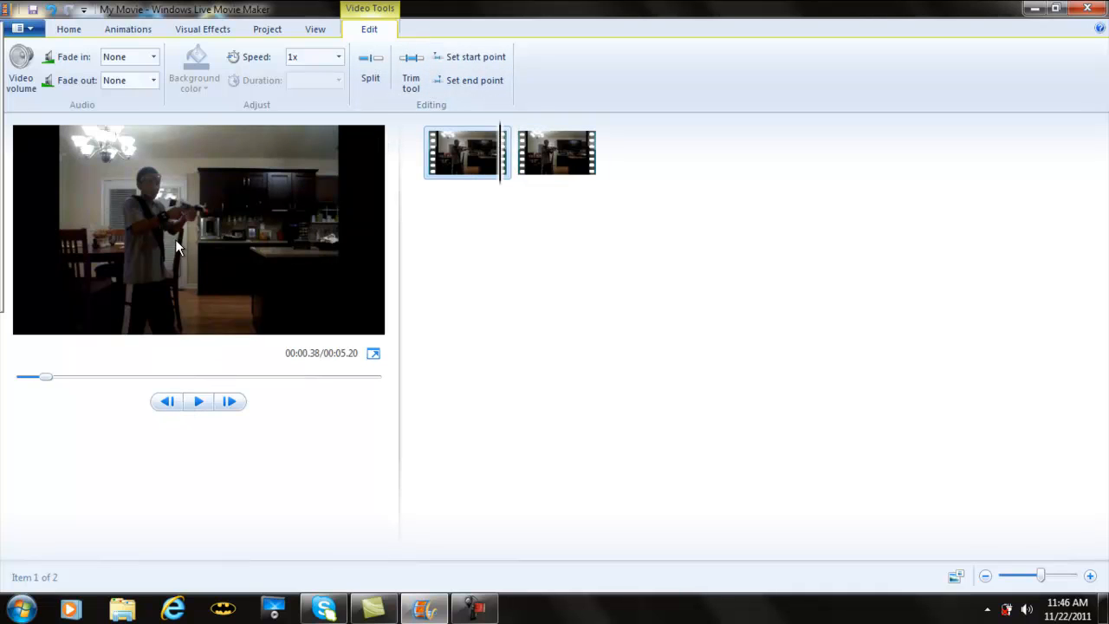
click(74, 29)
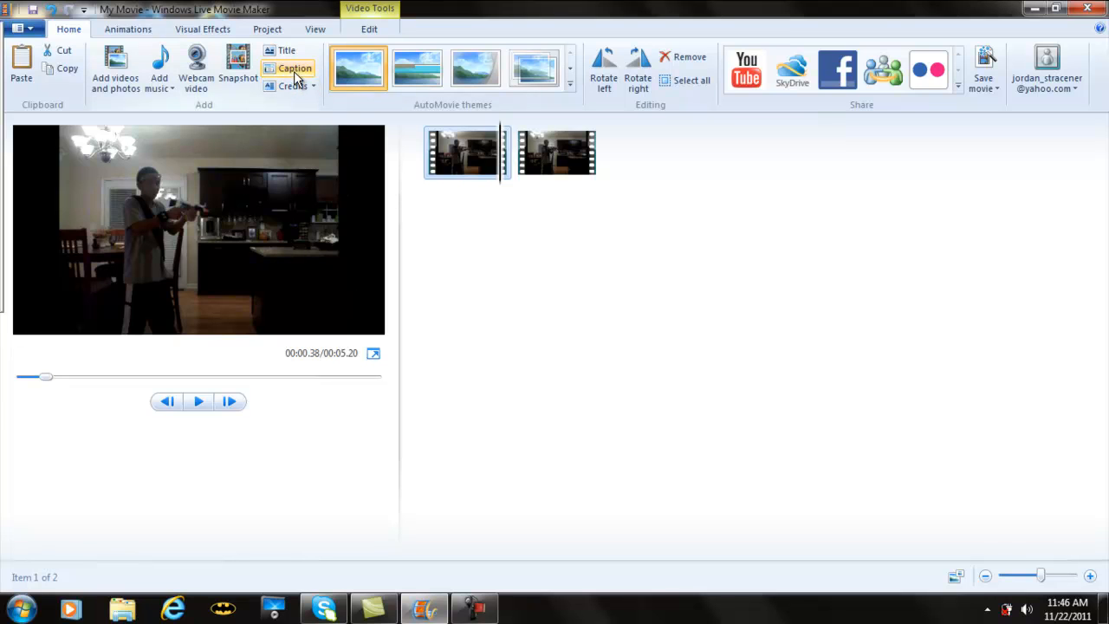
- Save a snapshot of the current frame as test.png, overwriting the old one, then minimize Movie Maker
click(252, 58)
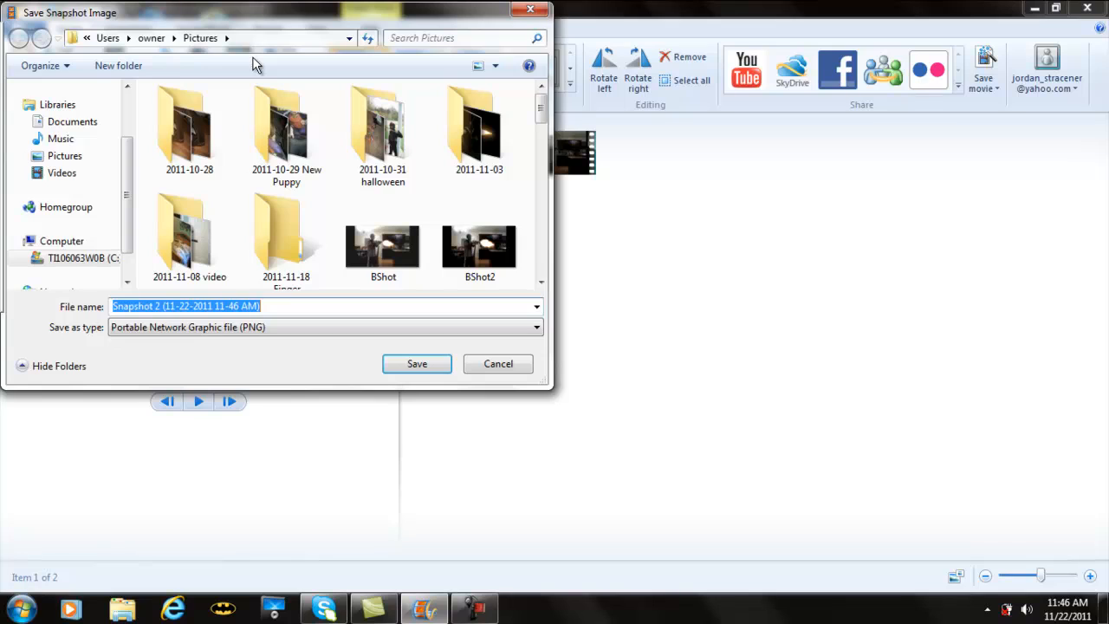
text(tes)
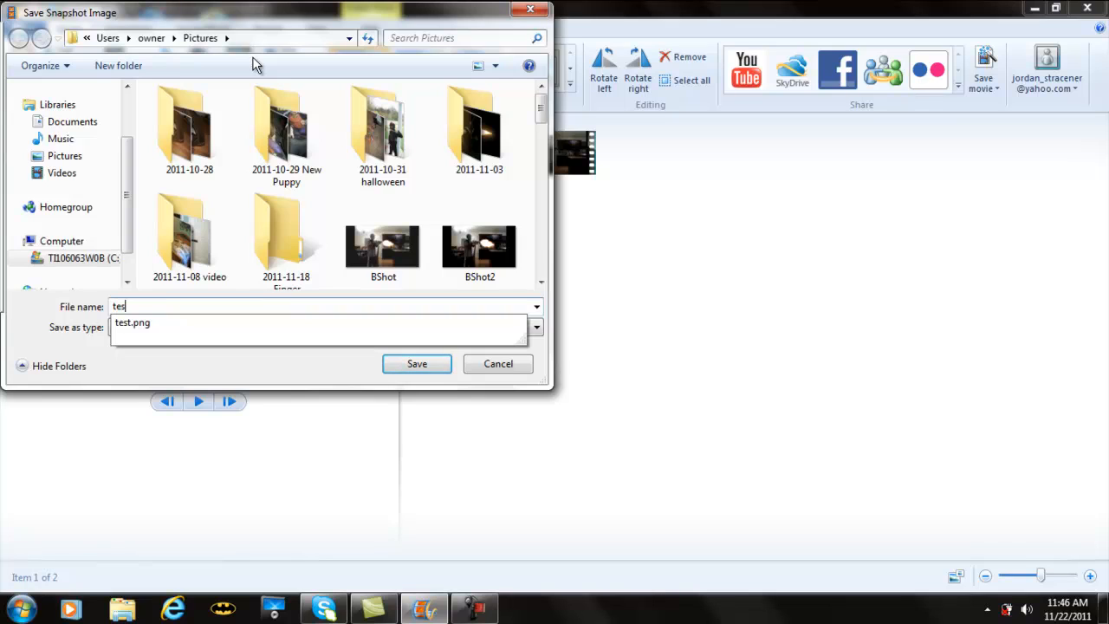
text(t)
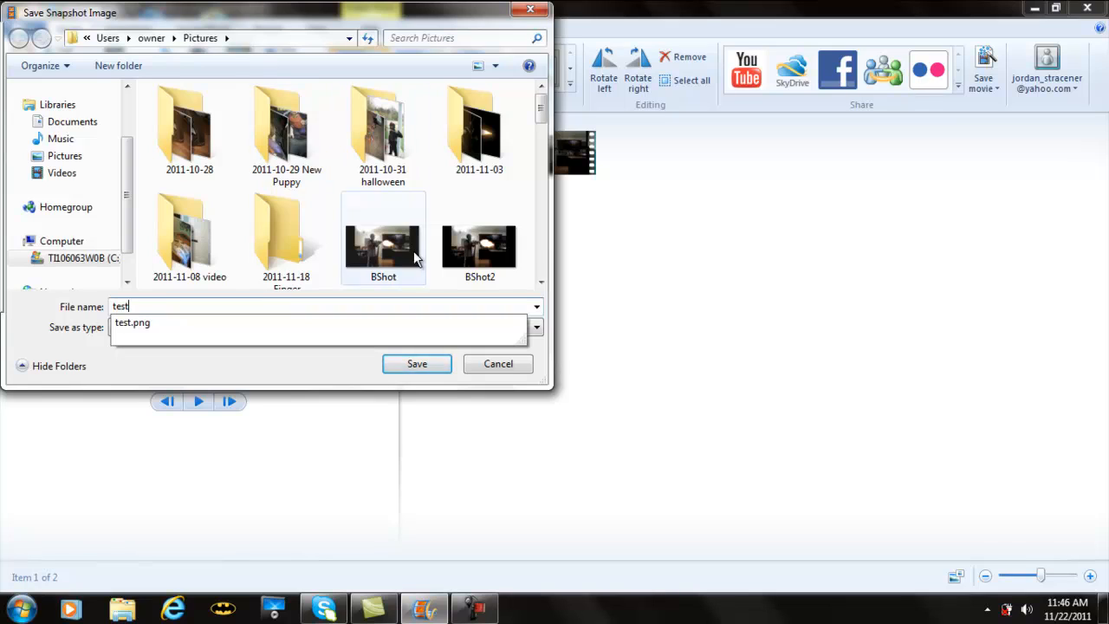
click(416, 363)
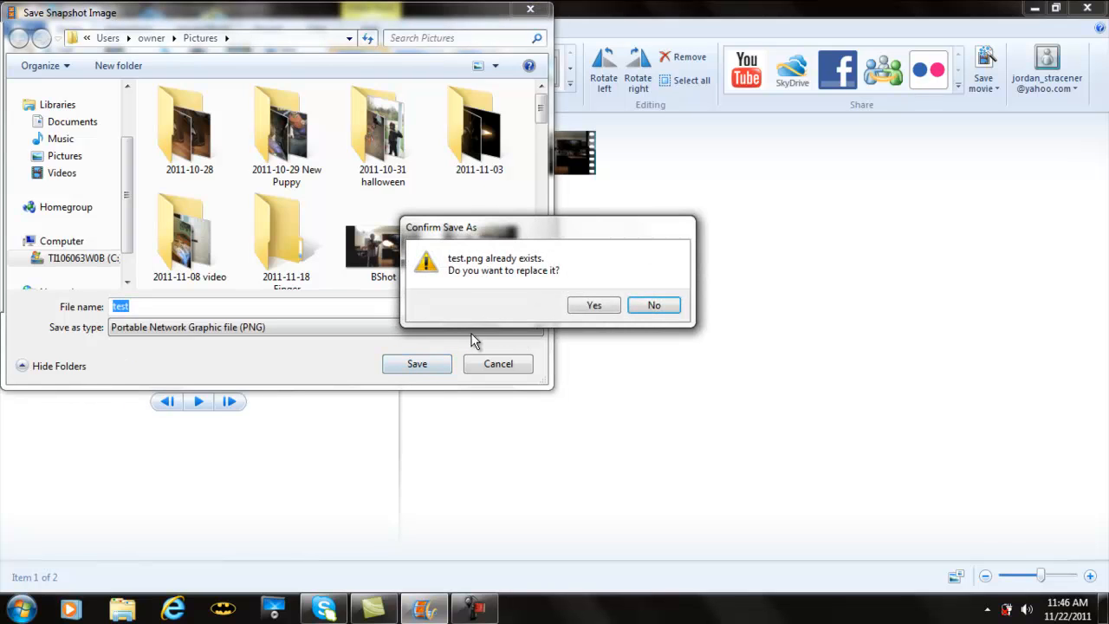
click(593, 303)
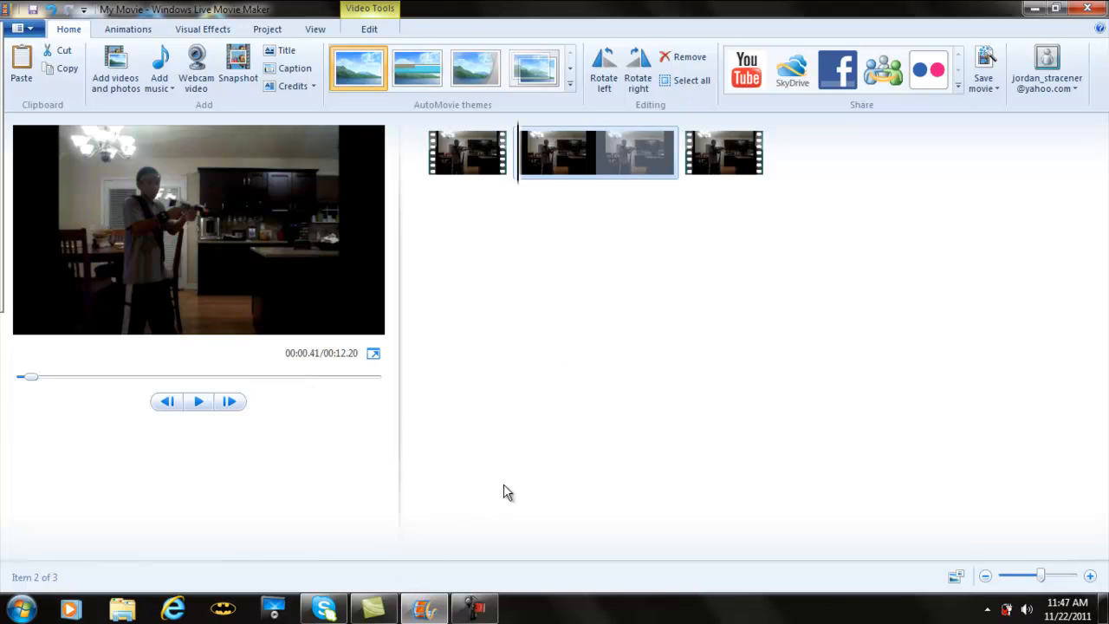
click(1044, 9)
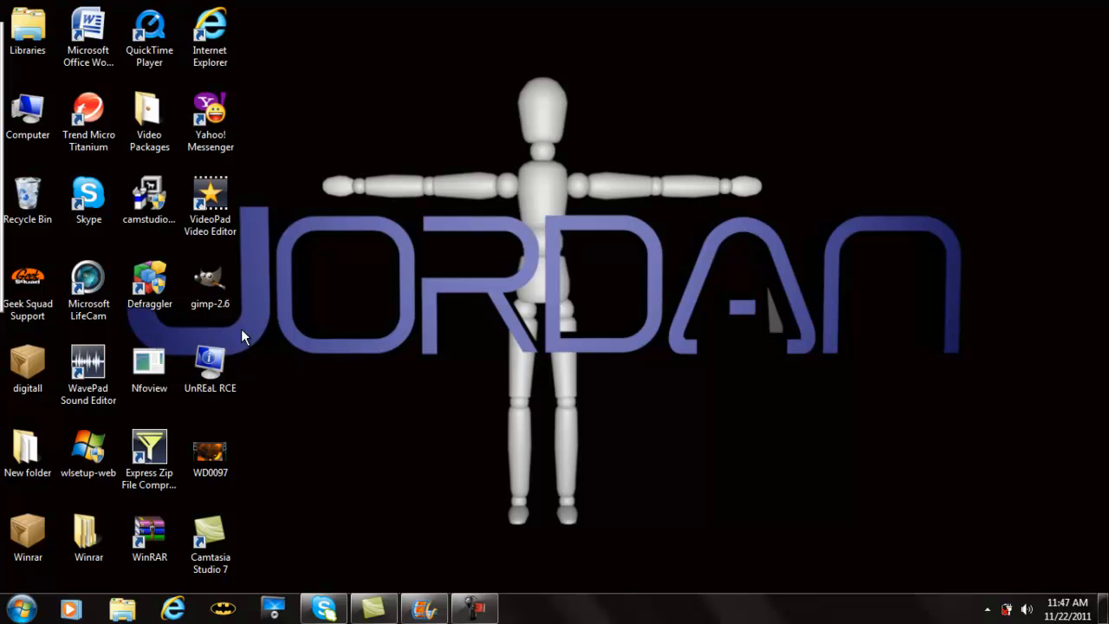
- Search Google for gimp 2.6 in Internet Explorer, then close the browser
click(176, 606)
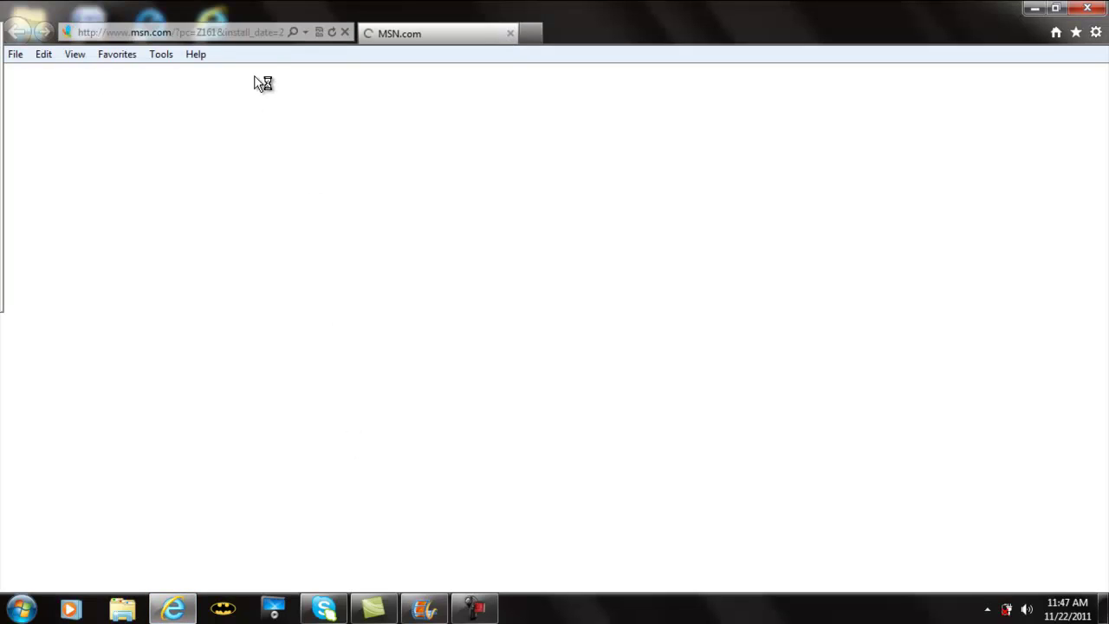
click(245, 33)
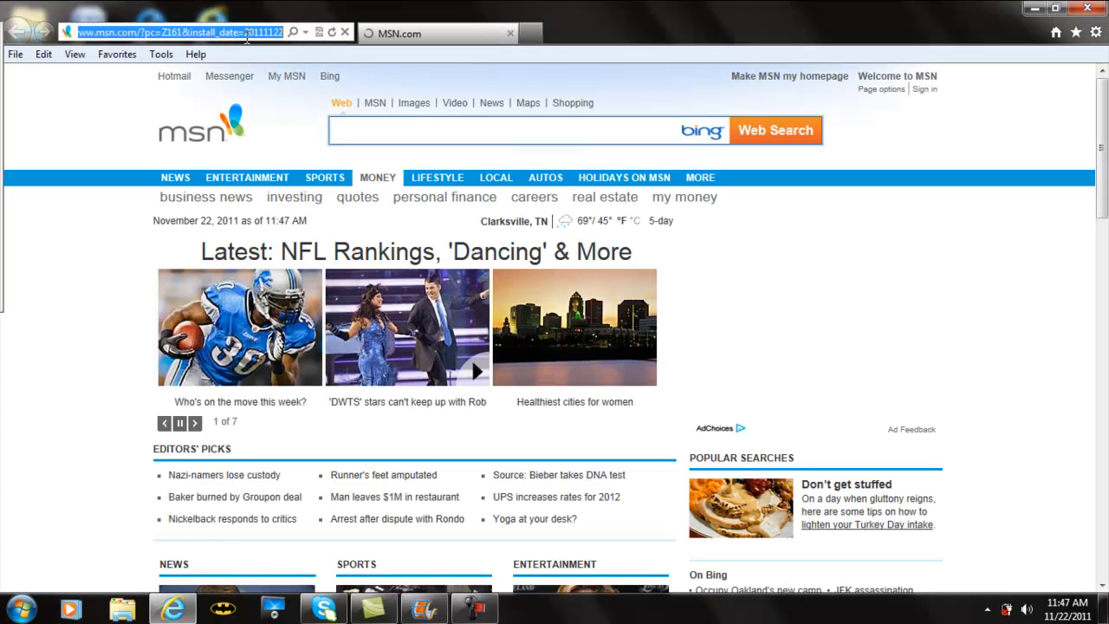
text(google.com/)
key(Return)
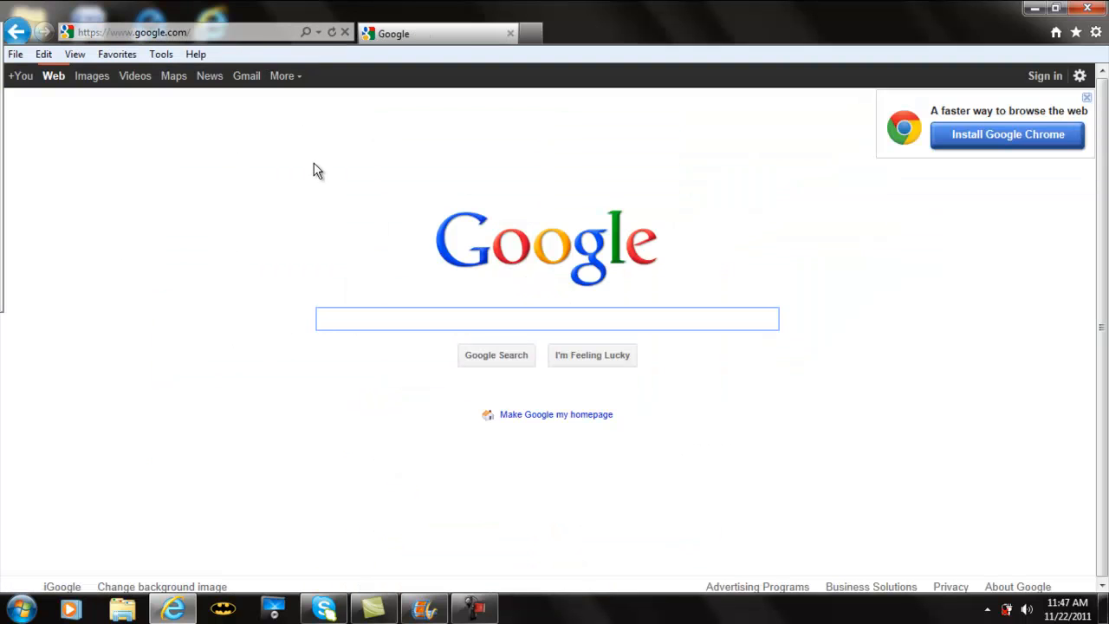
text(gimp )
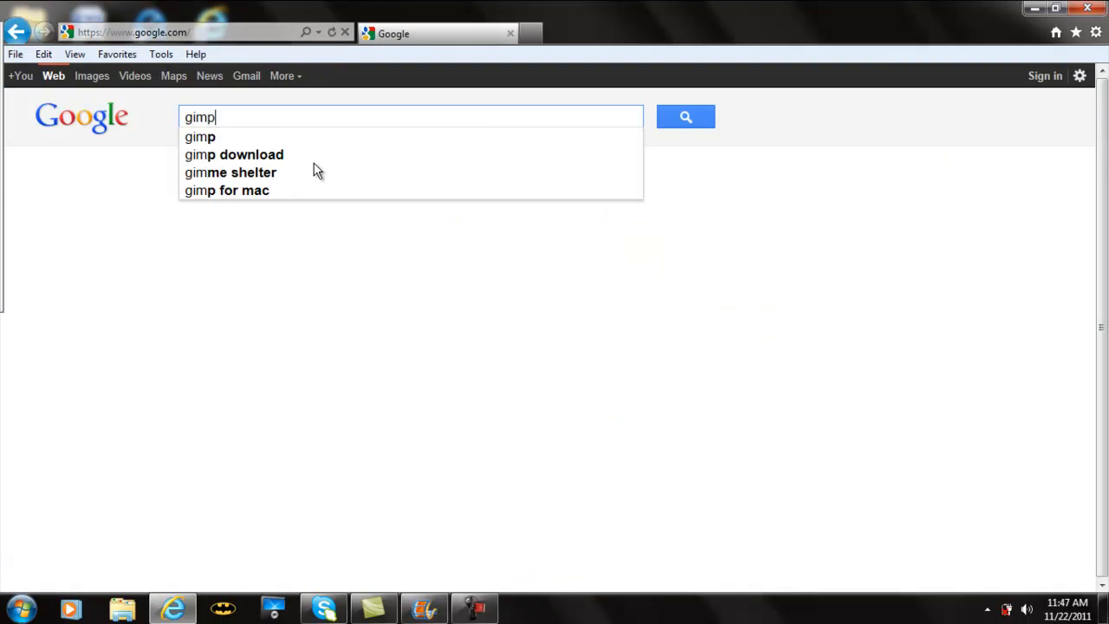
text(2)
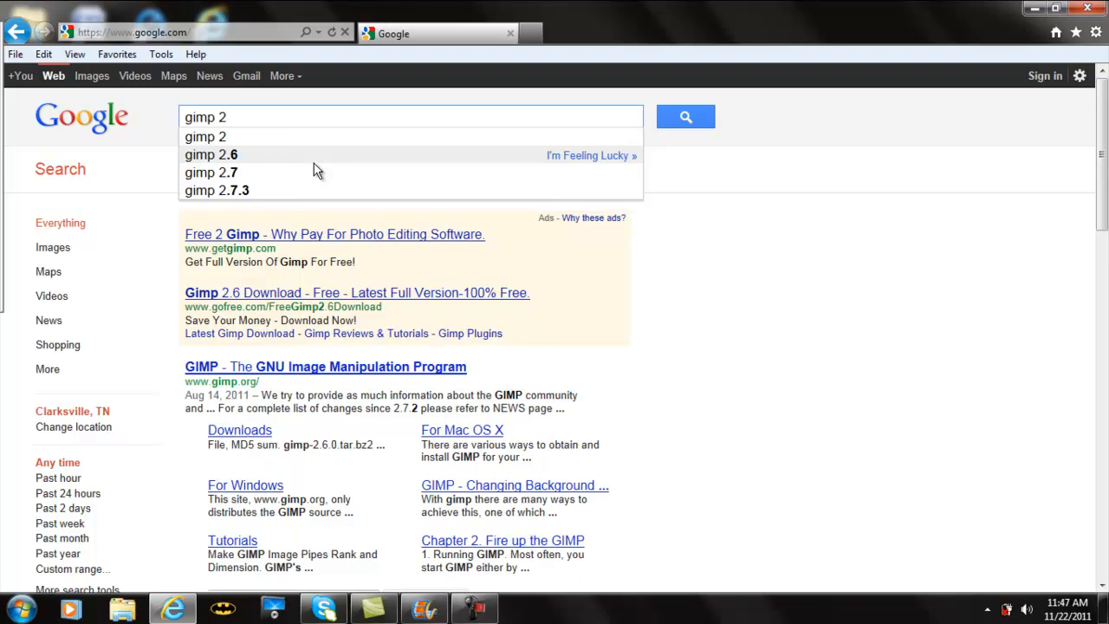
text(.6)
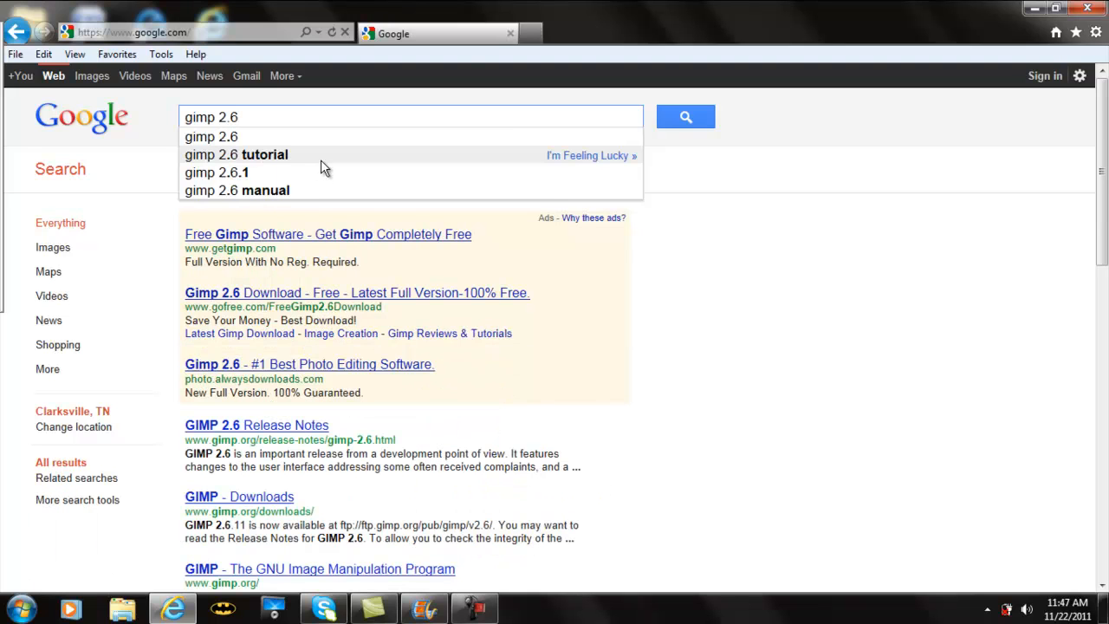
click(315, 139)
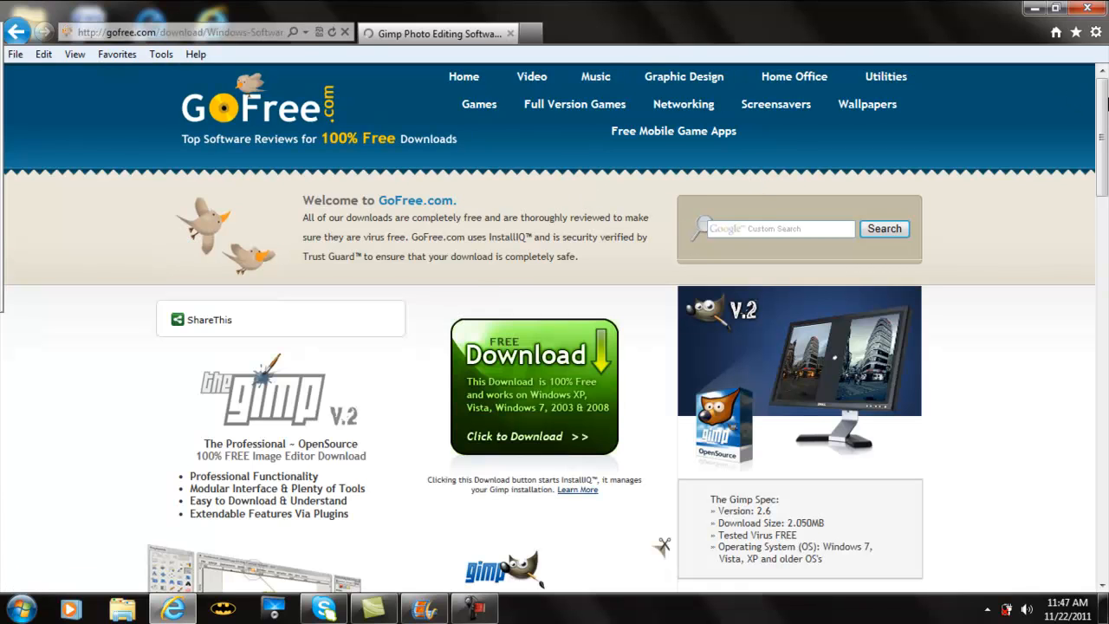
mouse_move(1098, 152)
mouse_down()
mouse_move(1093, 327)
mouse_move(1097, 76)
mouse_up()
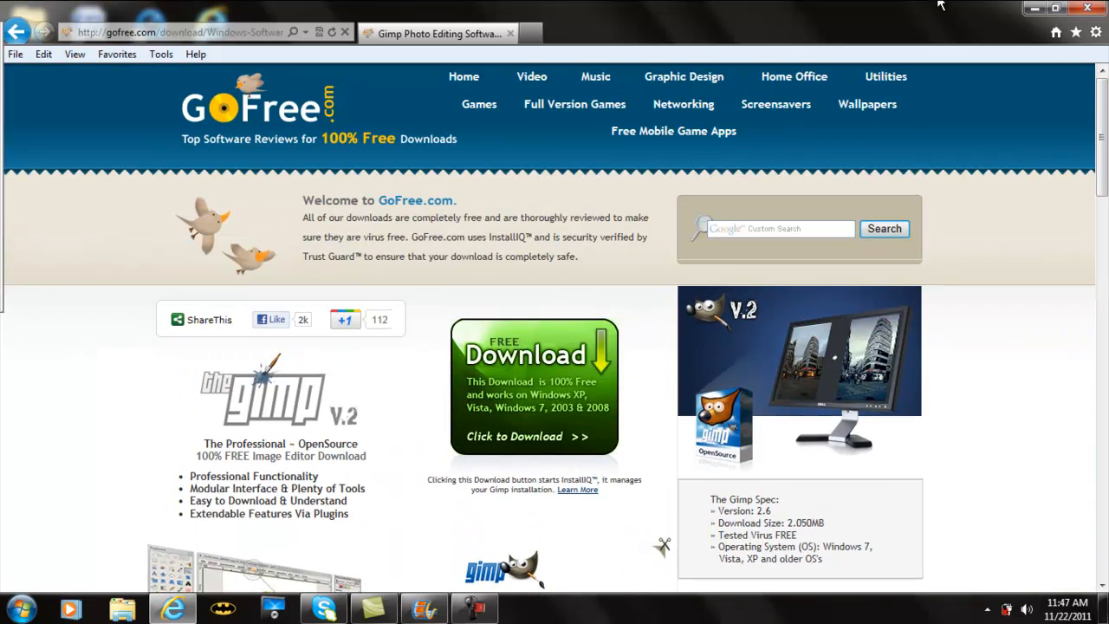
click(1090, 9)
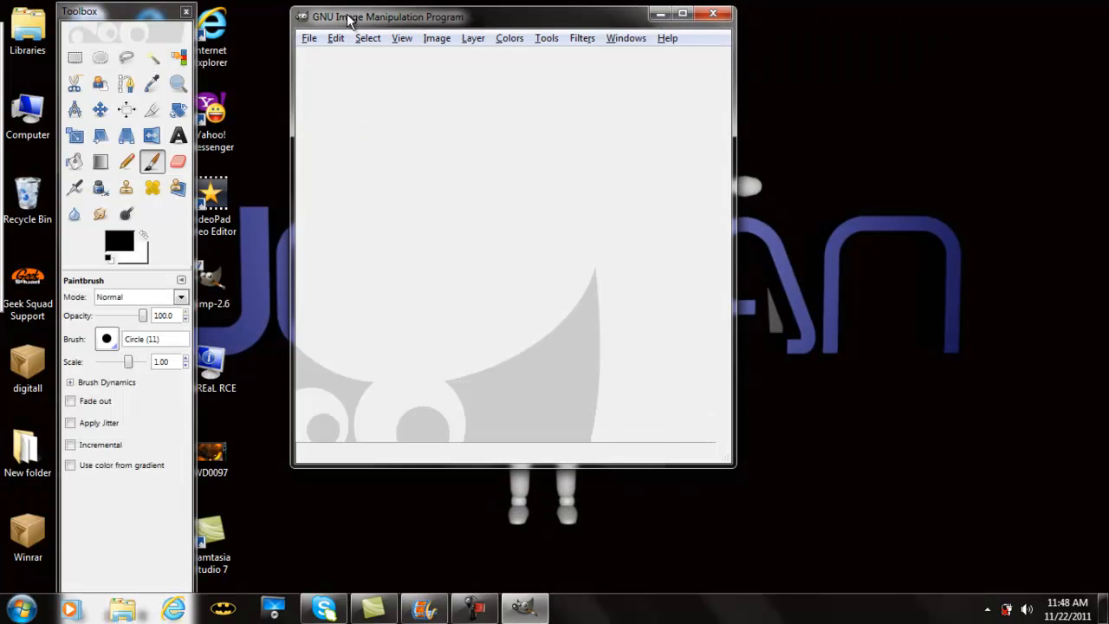
- Load the snapshot test.png from the Pictures folder into GIMP
drag(367, 19, 372, 39)
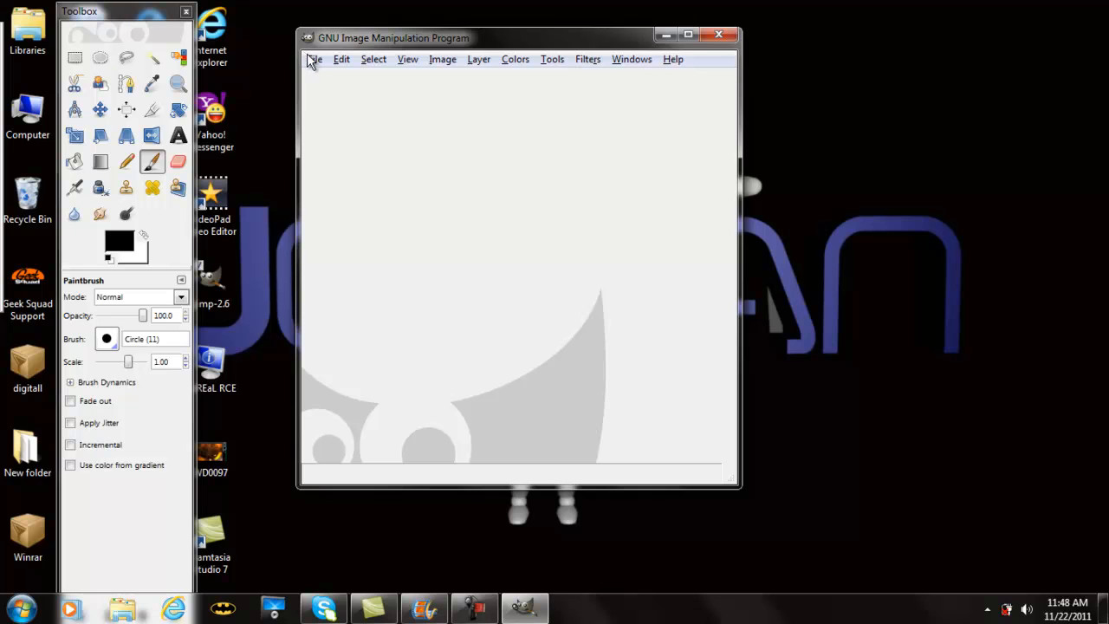
click(314, 60)
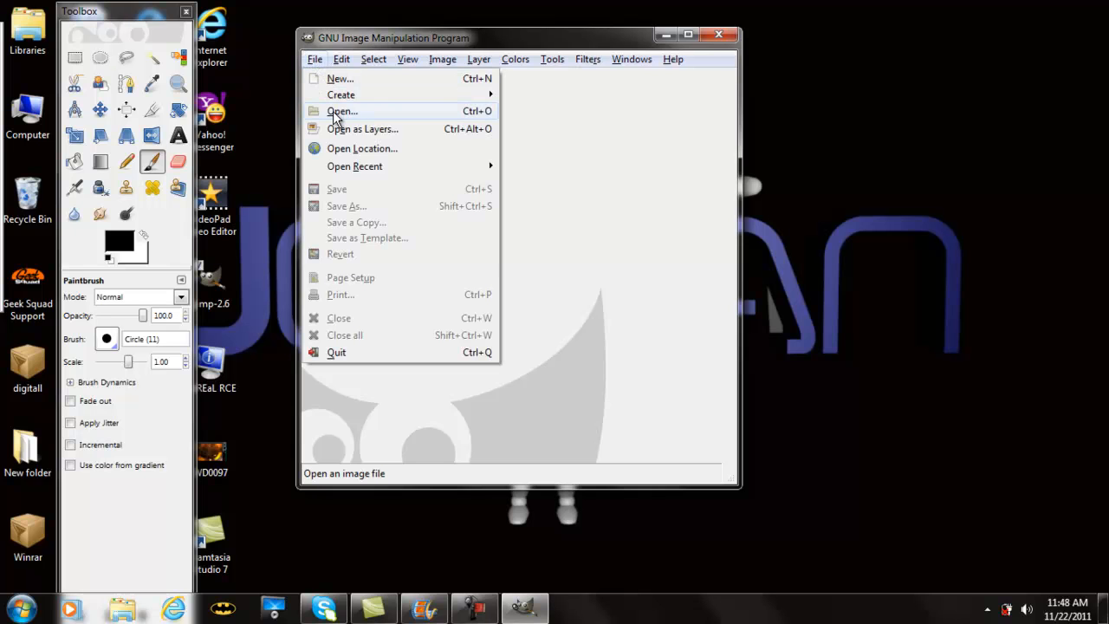
click(336, 113)
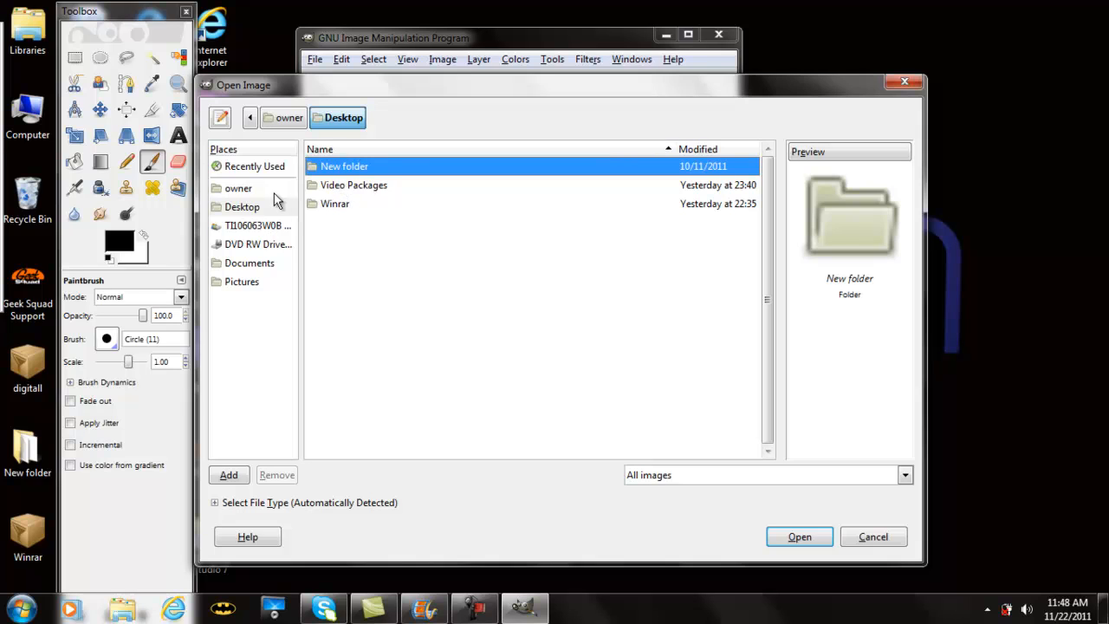
click(241, 282)
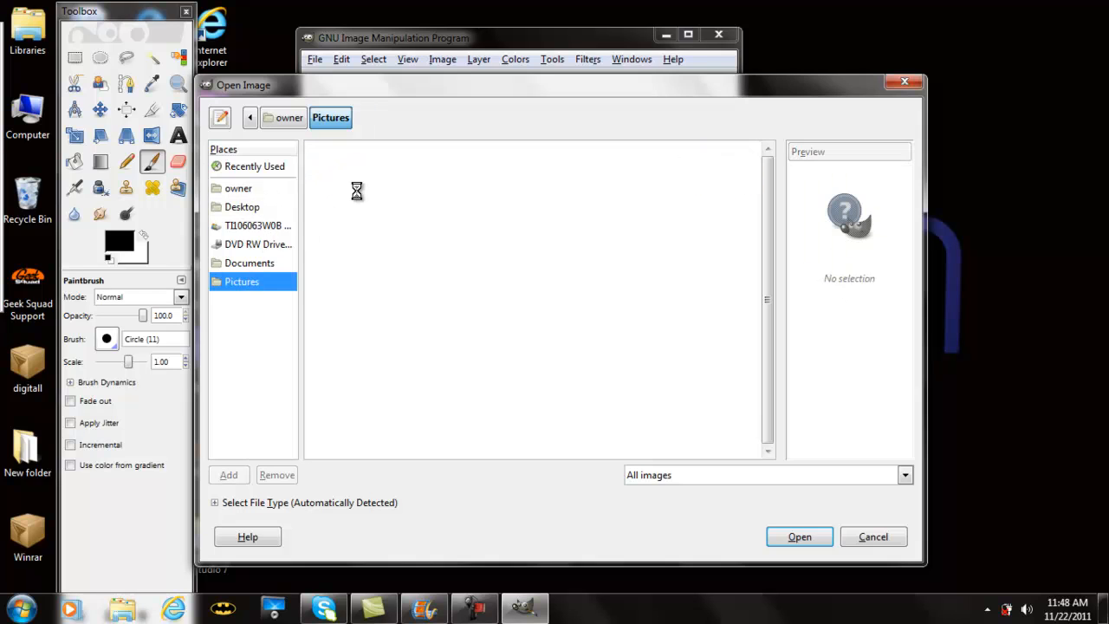
drag(769, 190, 750, 430)
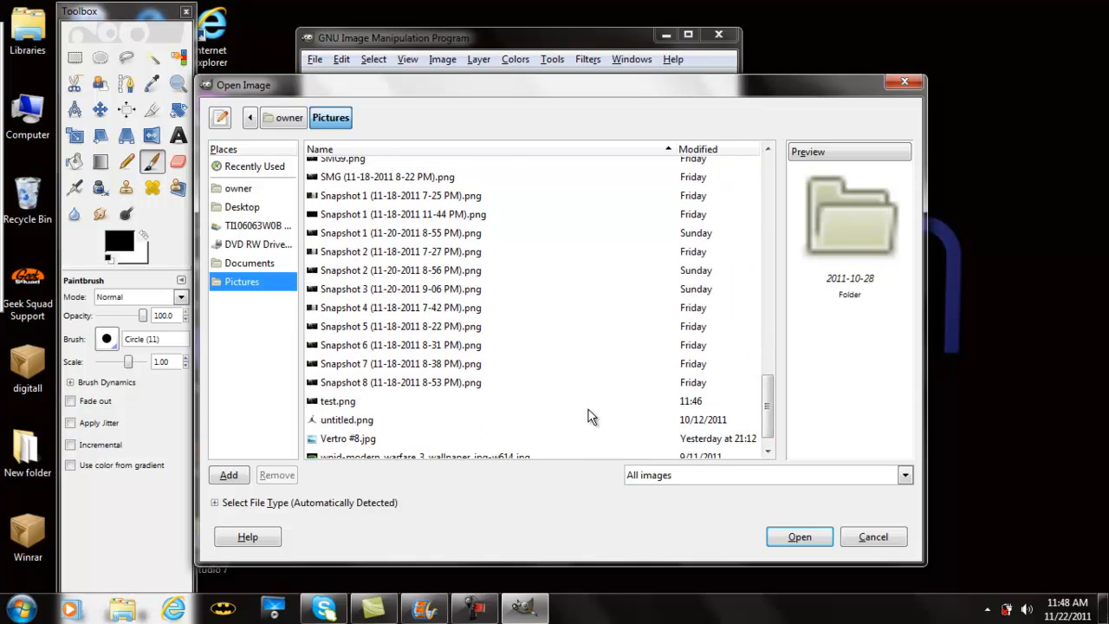
click(528, 407)
click(795, 536)
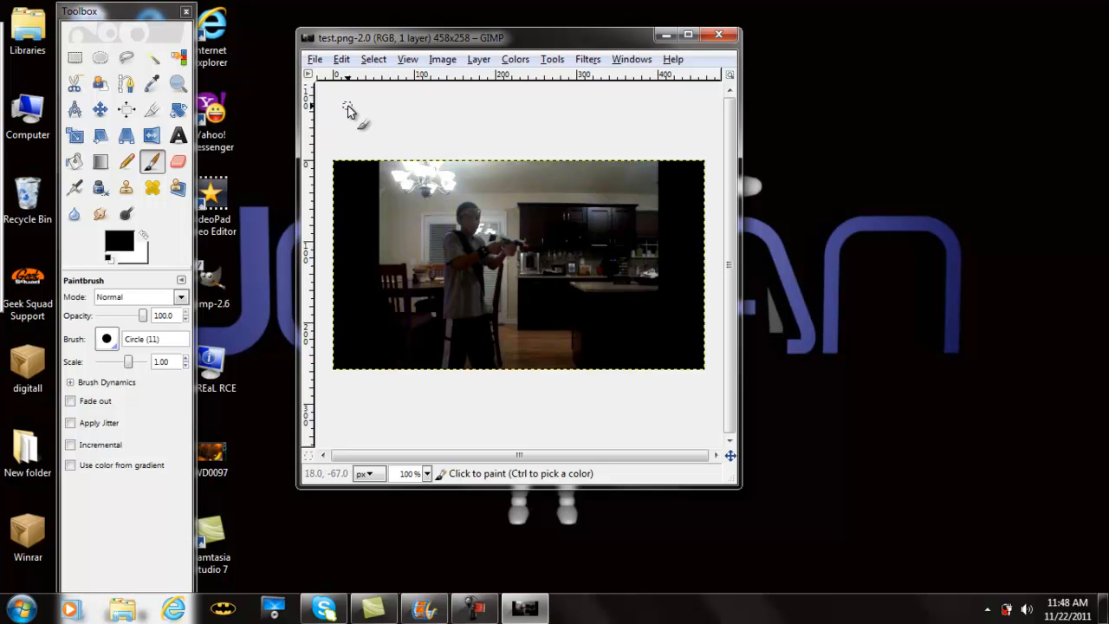
- Browse the Open dialog to Desktop > Video Packages > Gun Package
click(314, 59)
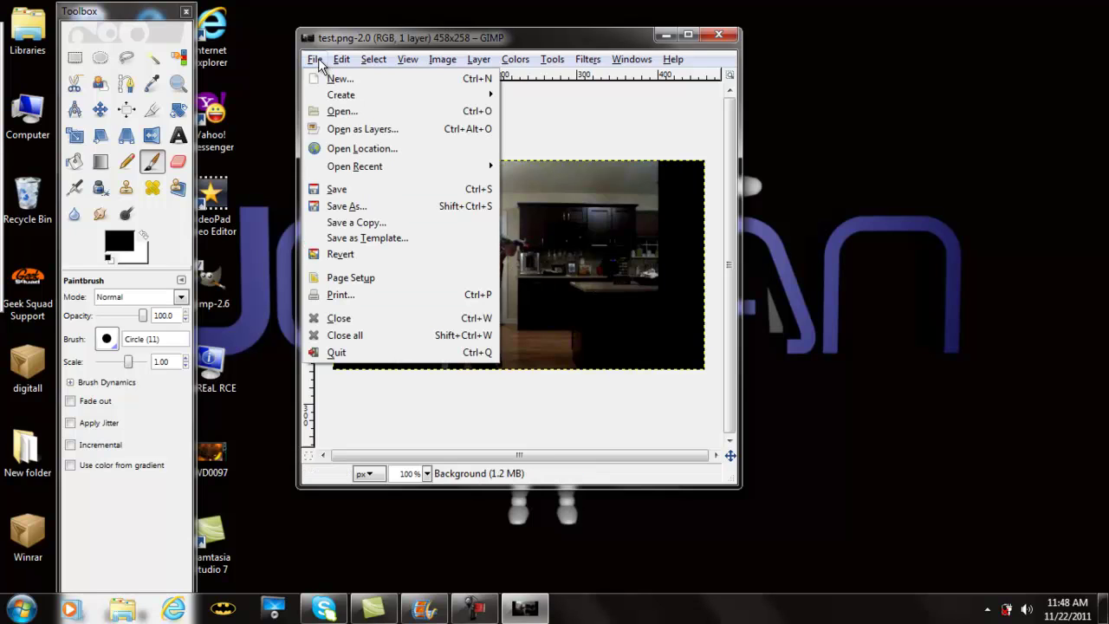
click(336, 117)
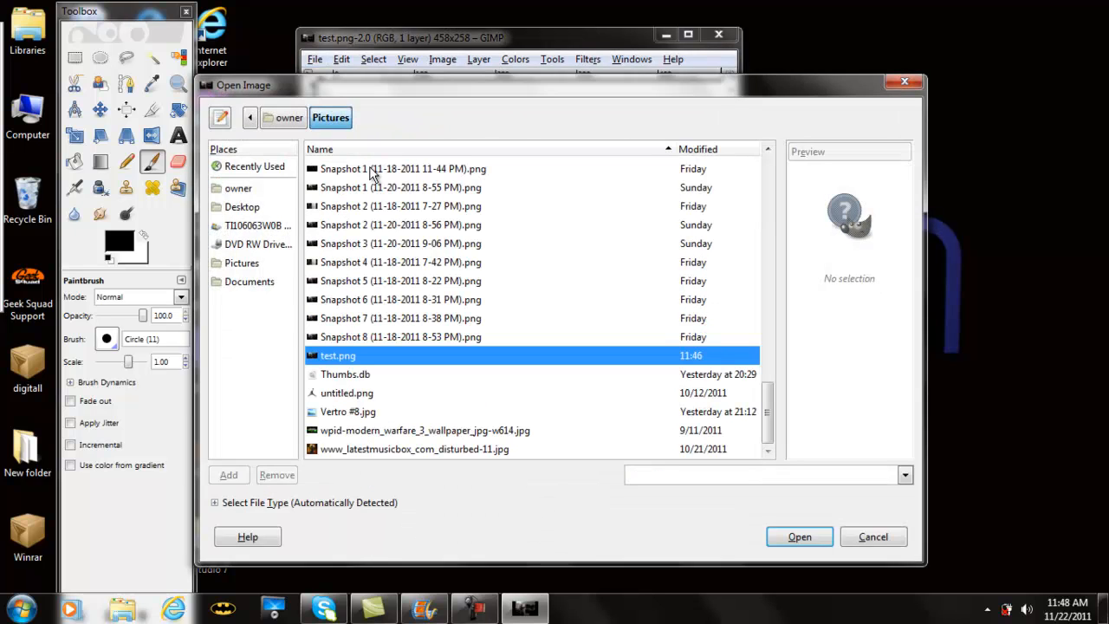
click(241, 206)
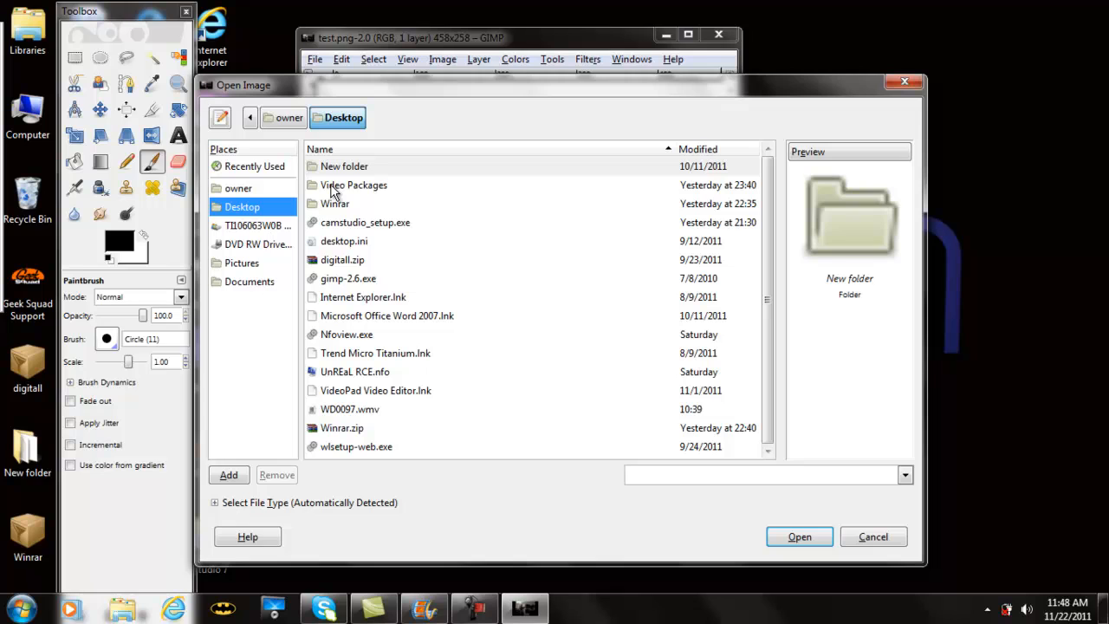
double_click(333, 187)
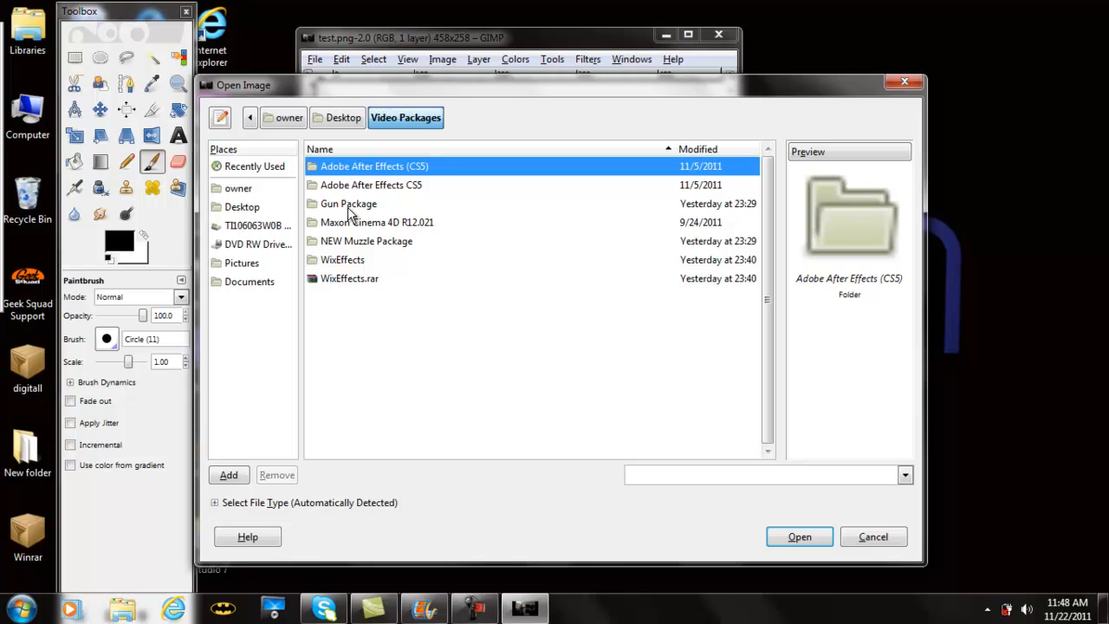
click(348, 211)
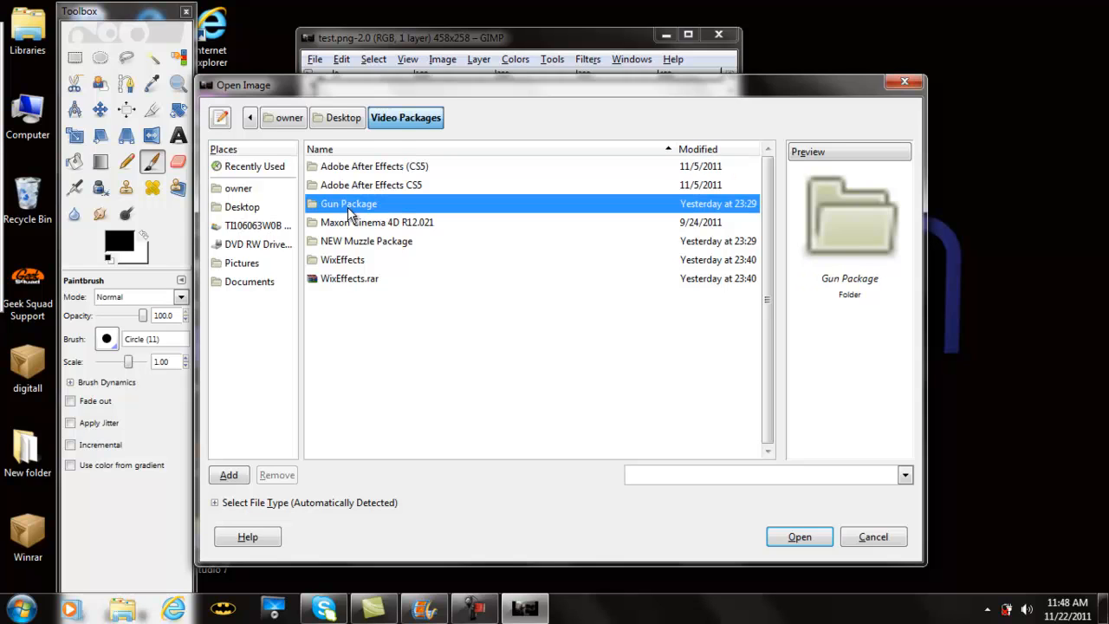
double_click(348, 210)
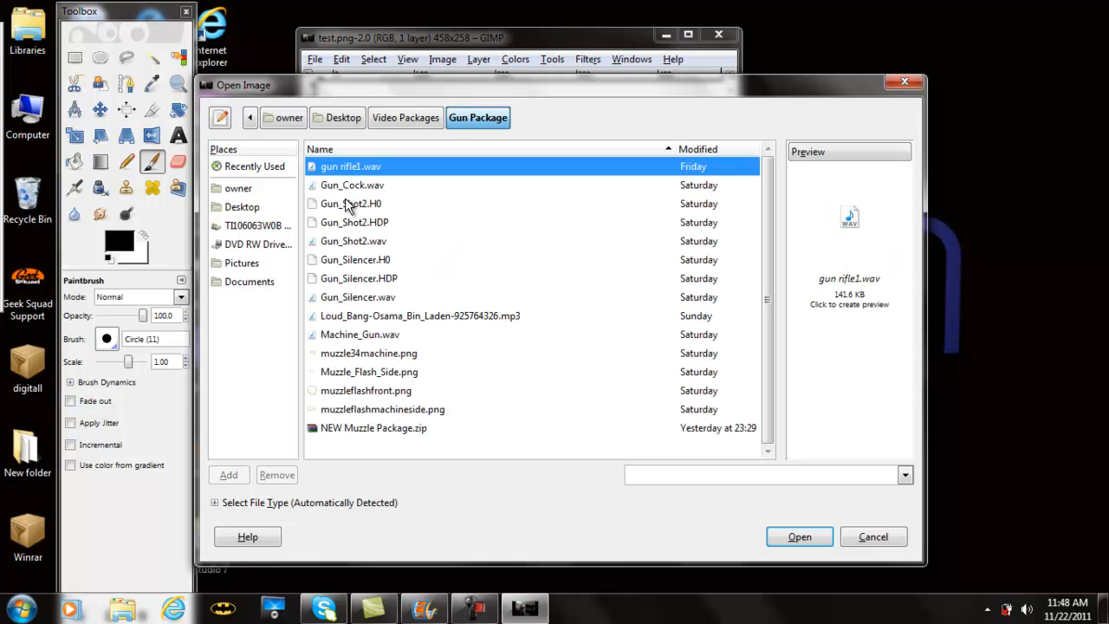
- Preview the flash images and open Muzzle_Flash_Side.png as a second image
click(350, 371)
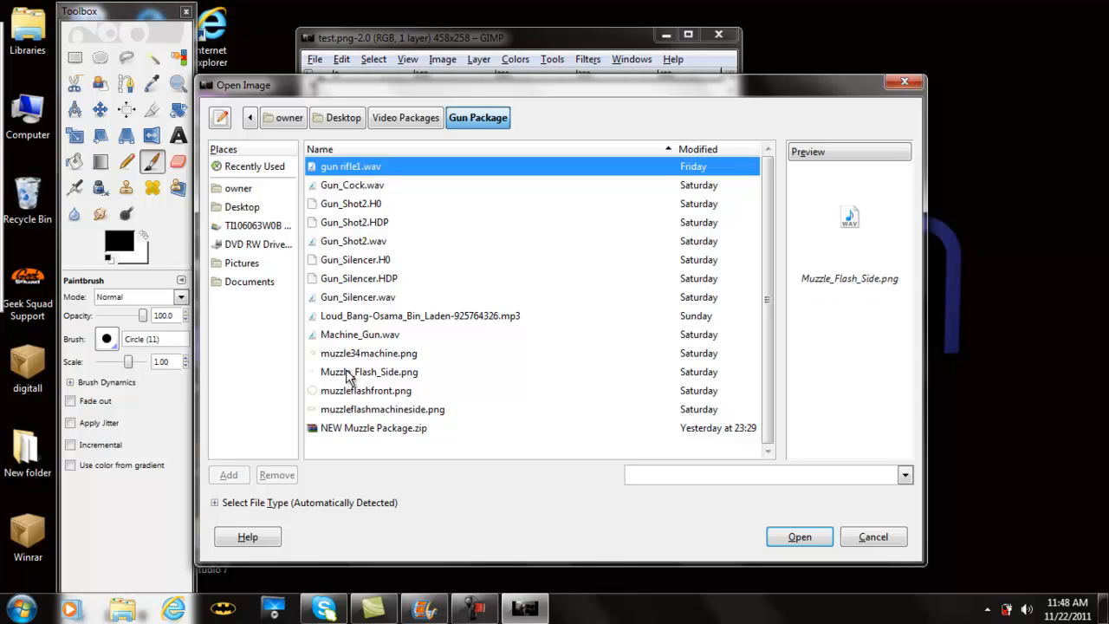
click(505, 353)
click(505, 372)
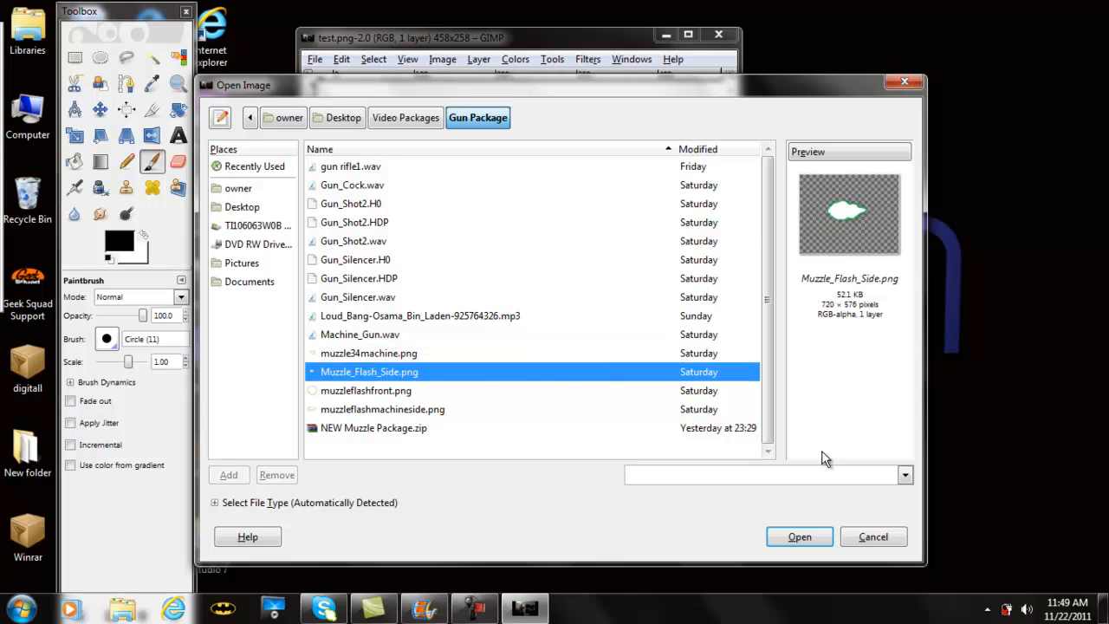
click(797, 537)
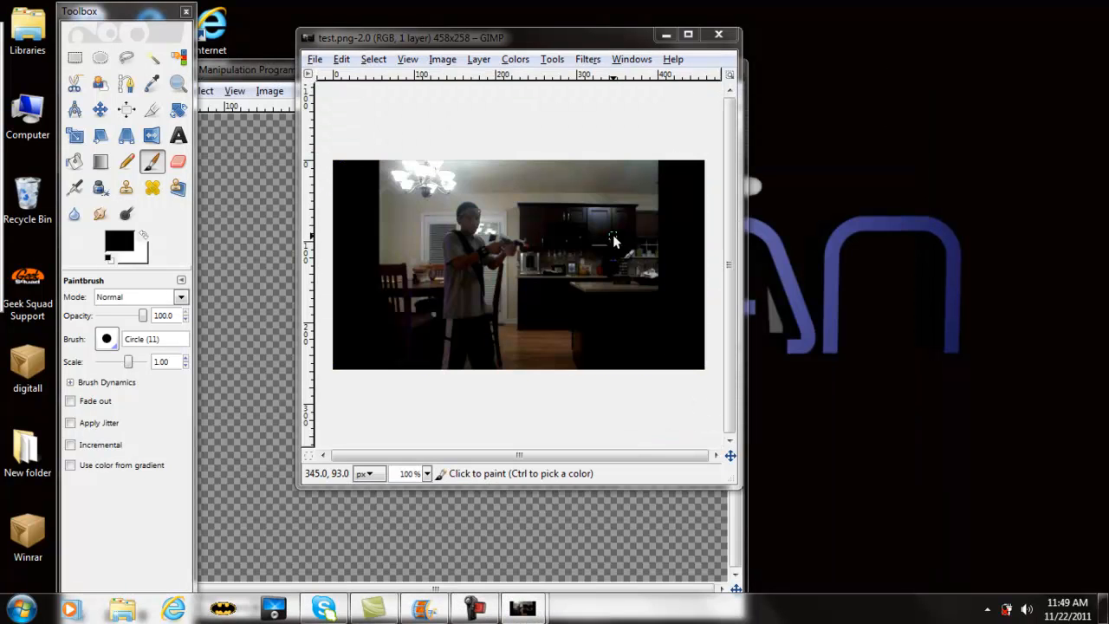
- Rectangle-select the flame in Muzzle_Flash_Side.png and copy it to the clipboard
click(280, 71)
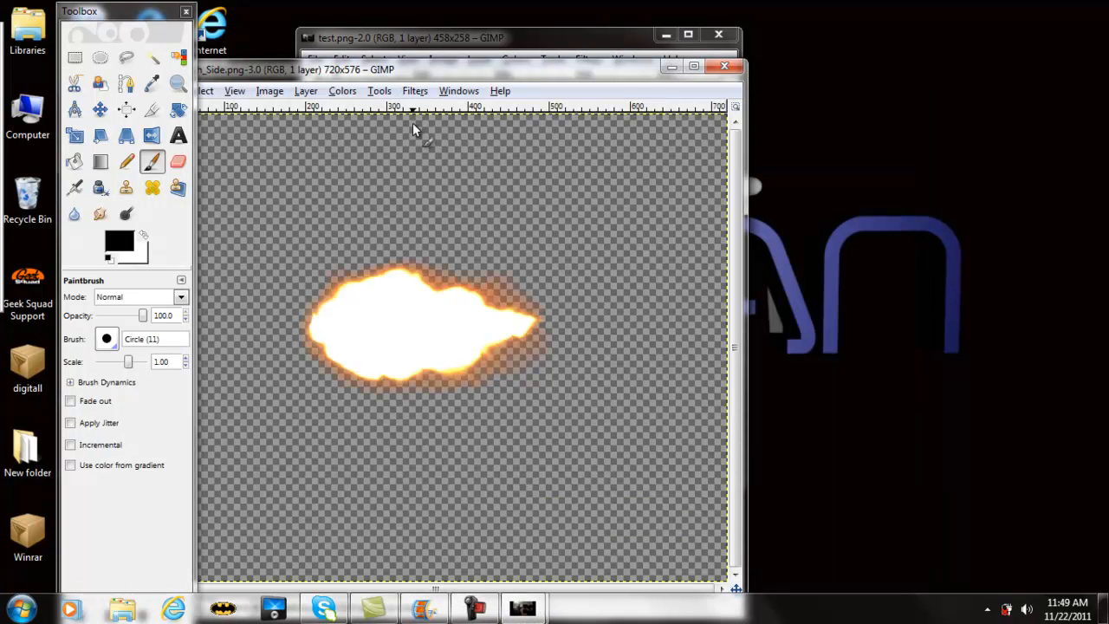
drag(397, 68, 527, 16)
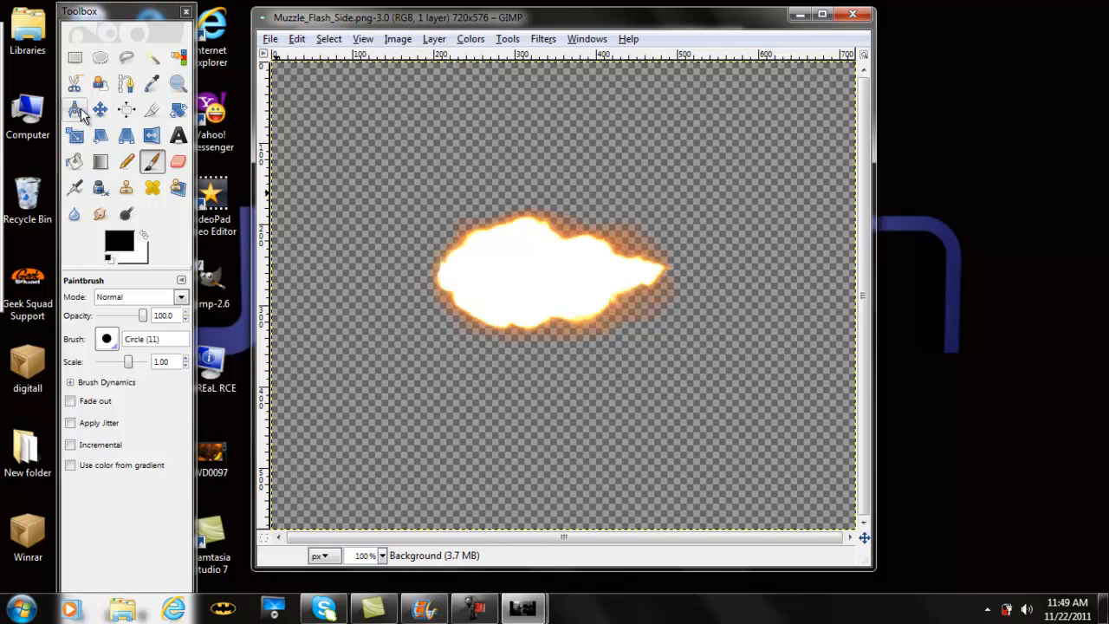
click(77, 57)
mouse_move(363, 155)
mouse_down()
mouse_move(497, 251)
mouse_move(737, 370)
mouse_up()
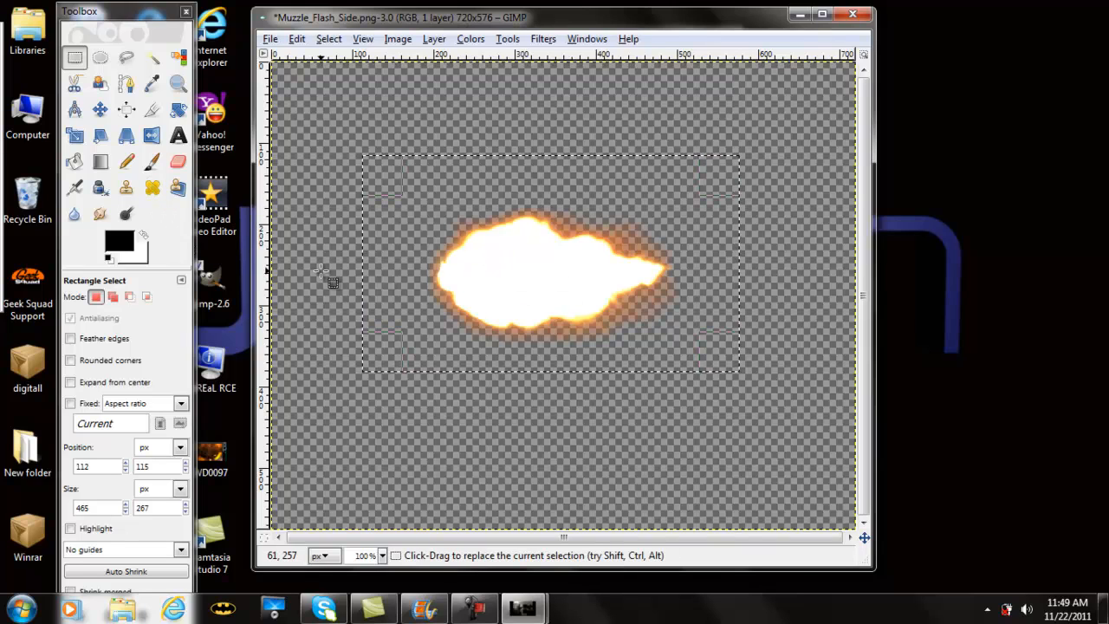
key(ctrl+c)
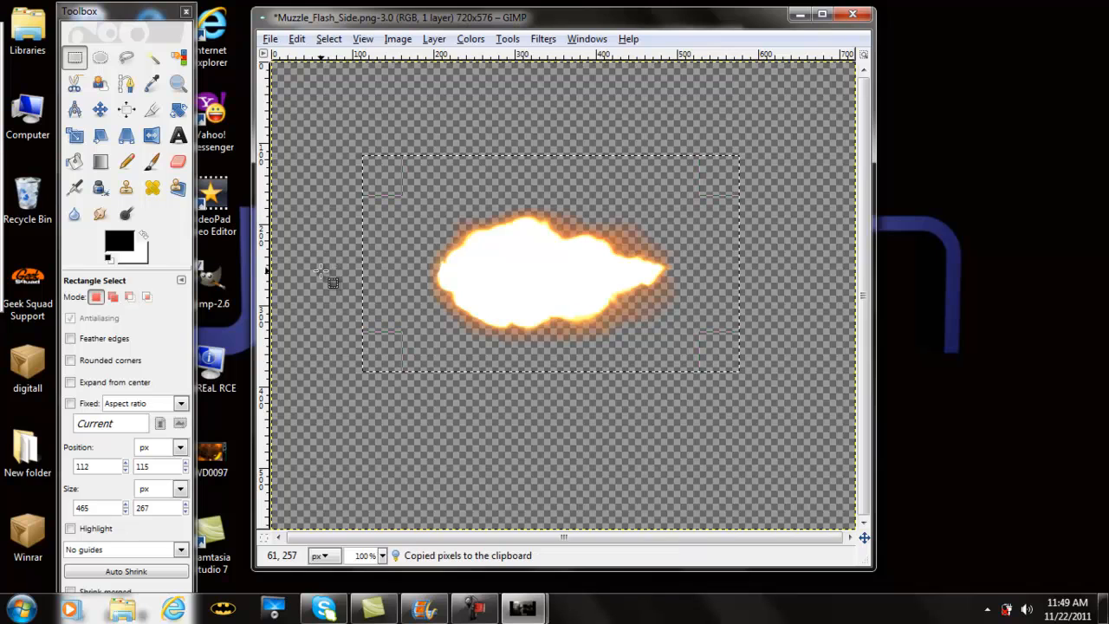
right_click(435, 264)
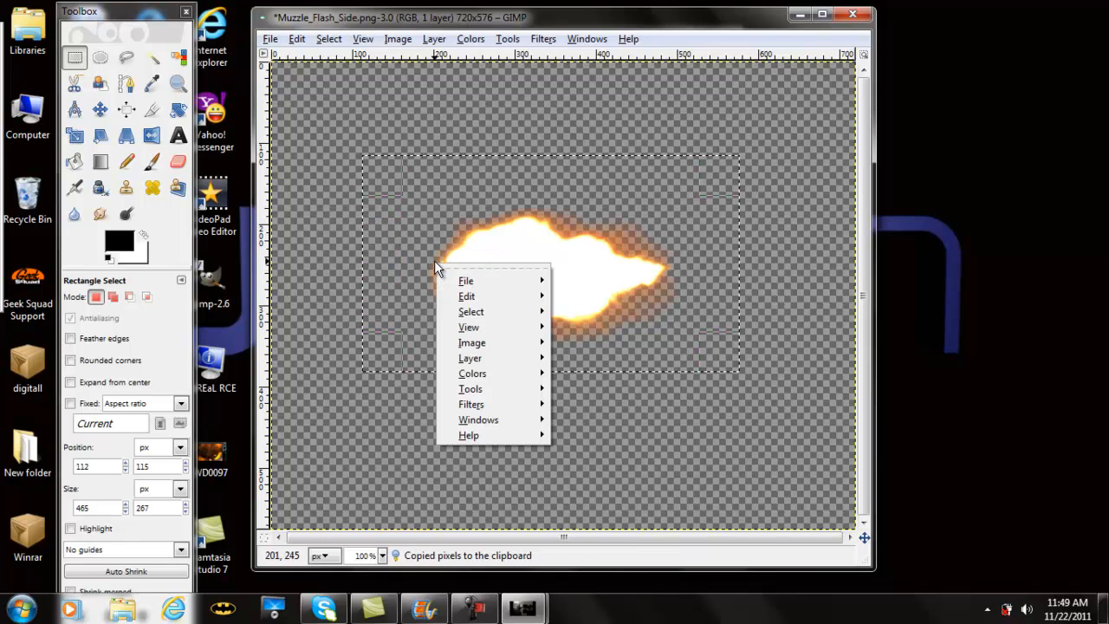
mouse_move(485, 296)
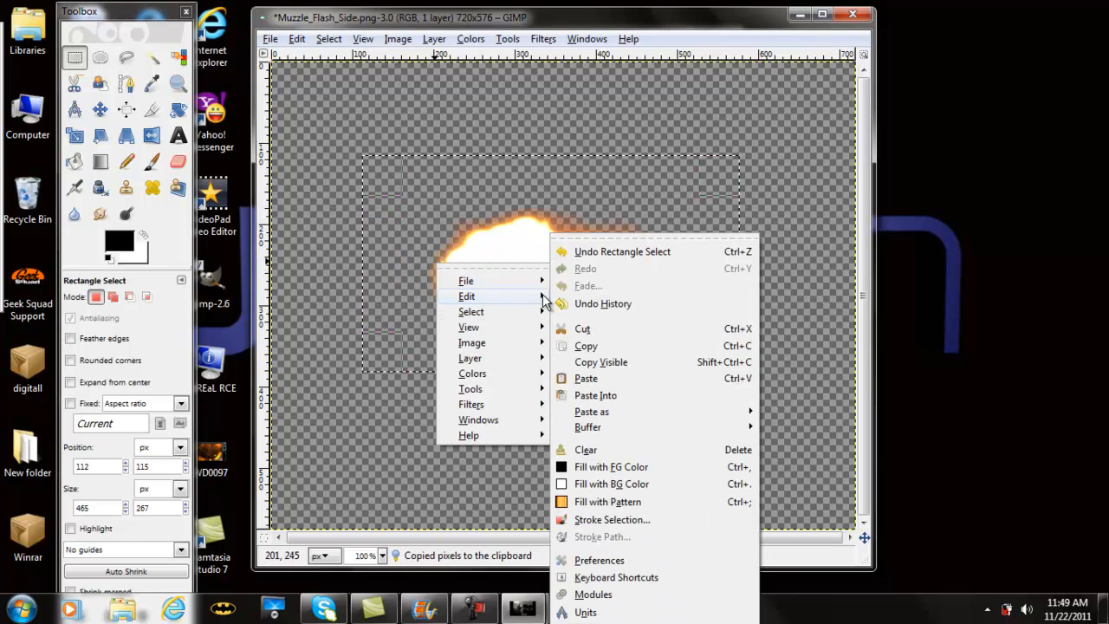
click(585, 346)
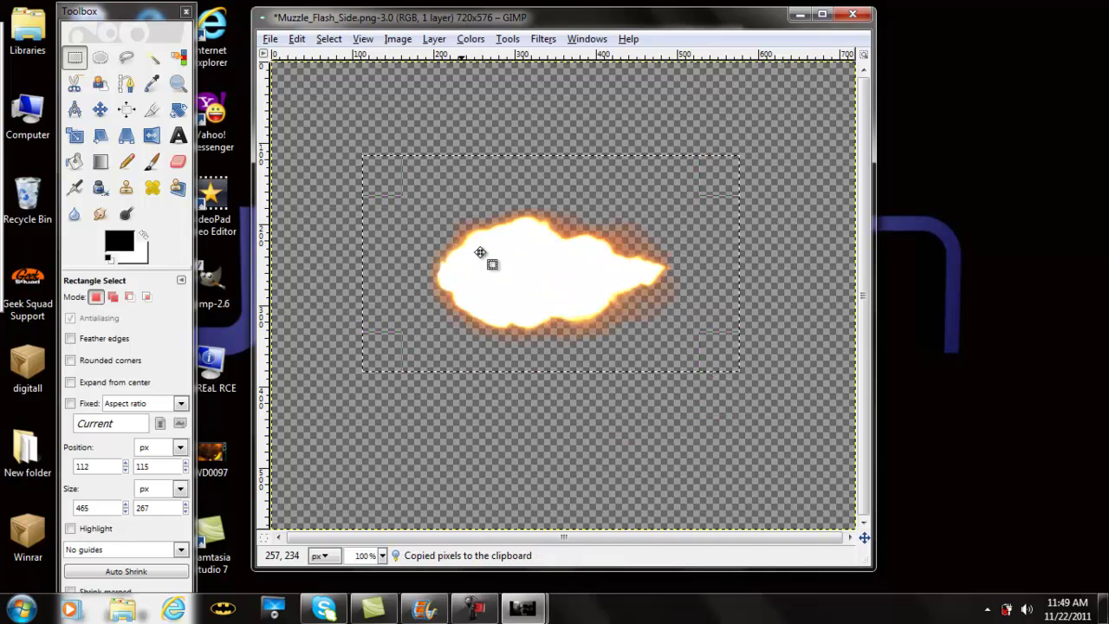
- Paste the copied flame into test.png as a floating selection
click(473, 609)
click(437, 511)
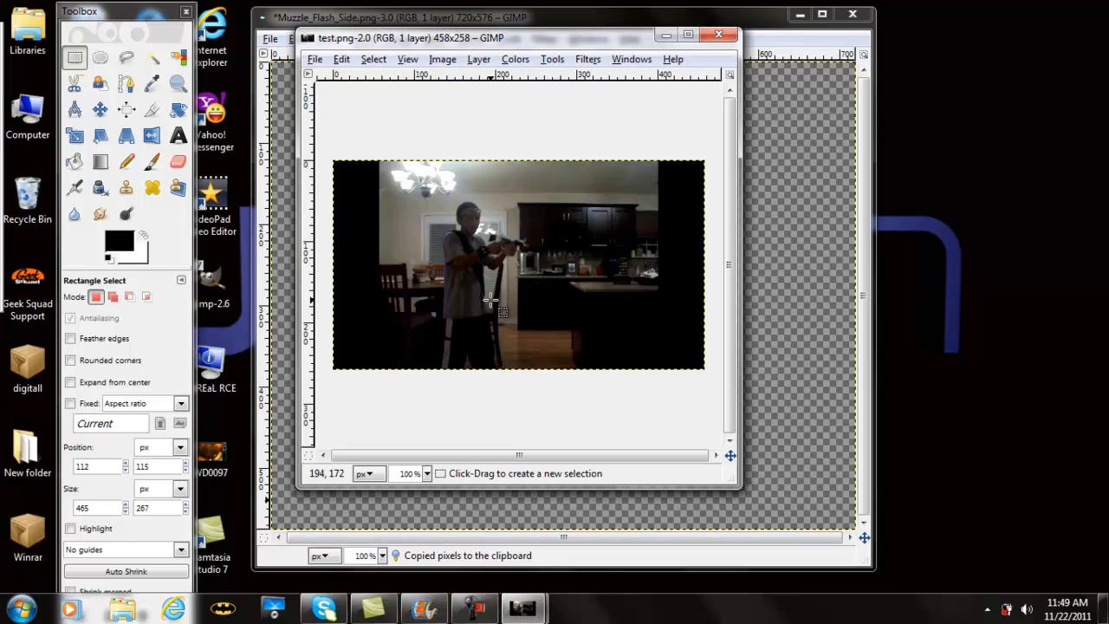
key(ctrl+v)
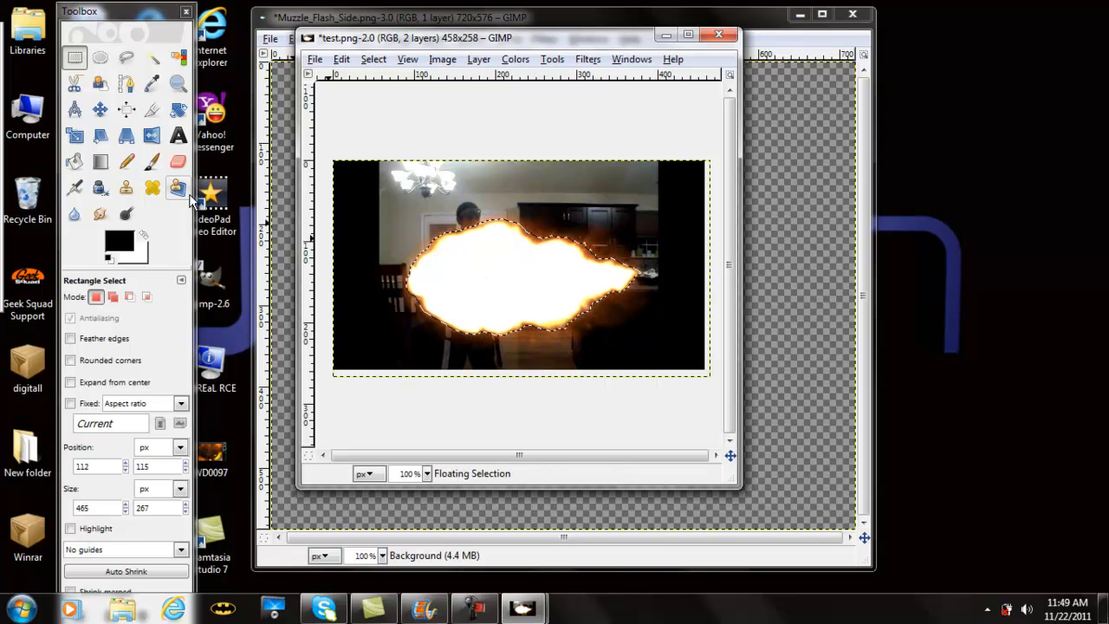
- Scale the floating flame down in two passes, to about 275×168 then about 170×119
click(76, 134)
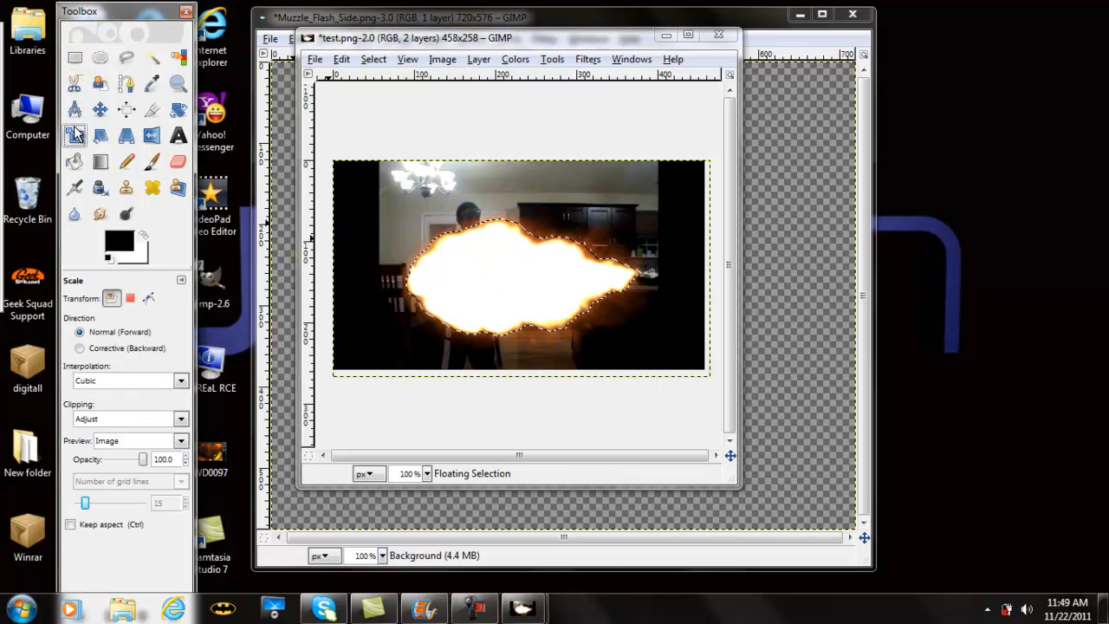
click(589, 322)
drag(589, 323, 370, 230)
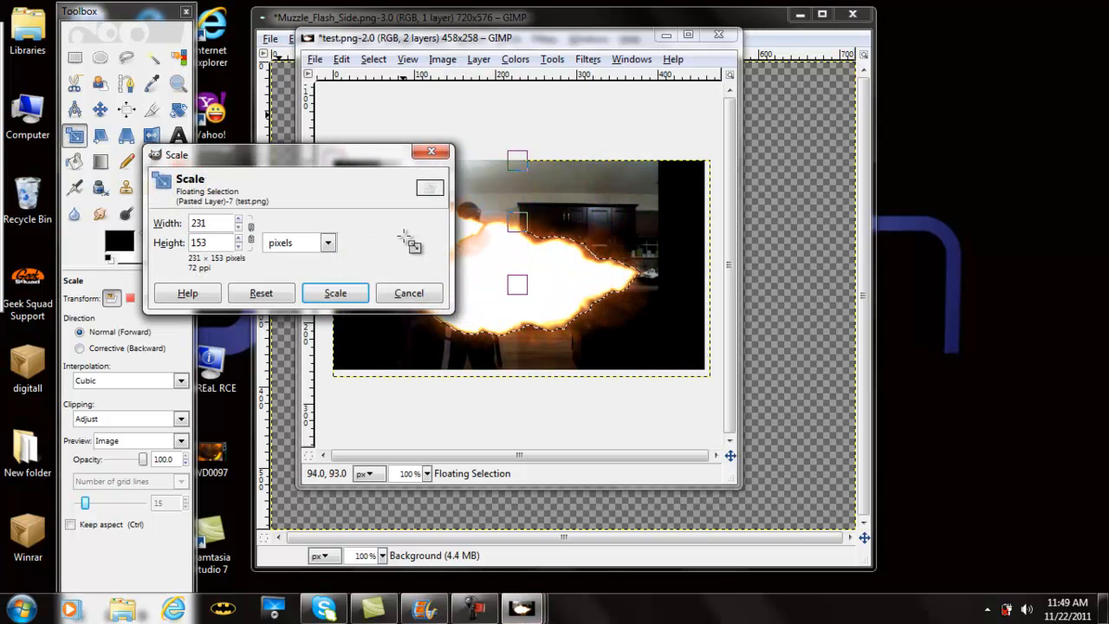
click(335, 292)
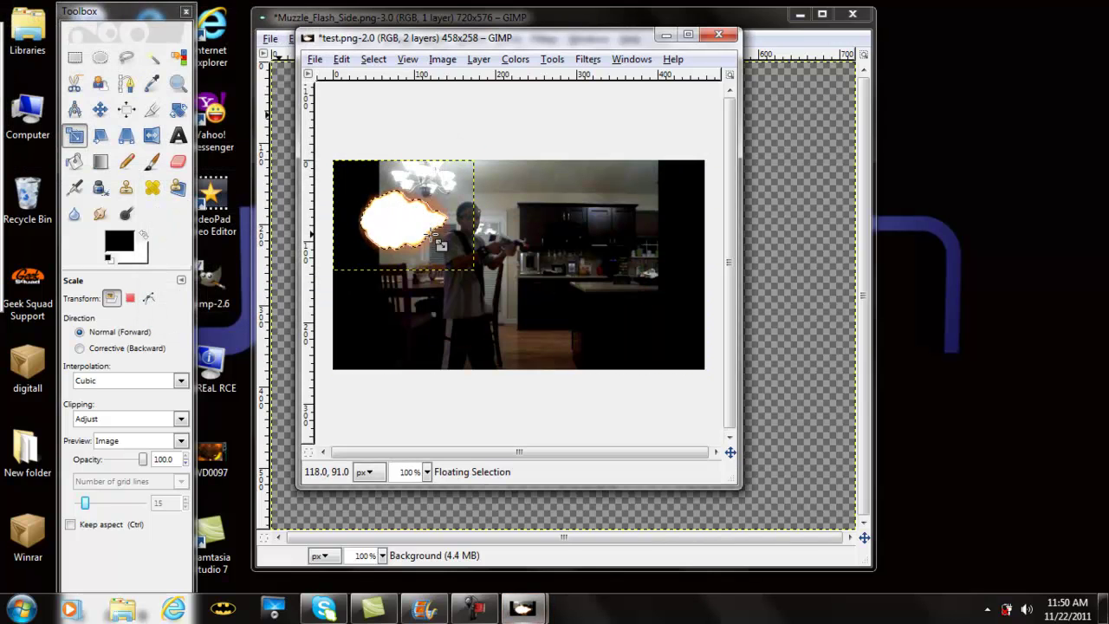
drag(439, 243, 442, 228)
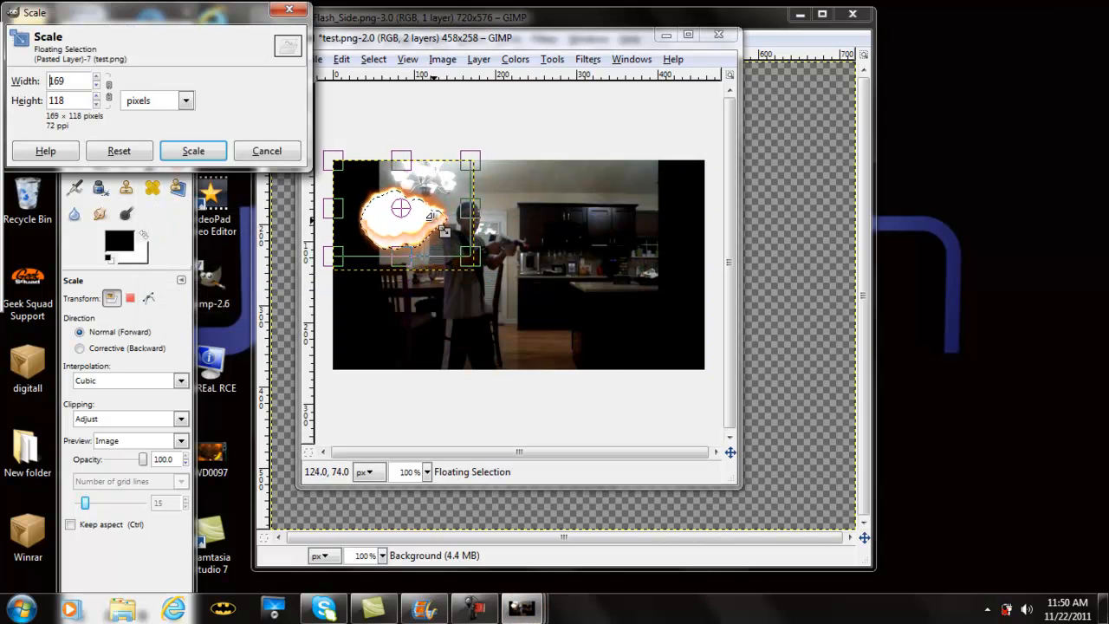
click(193, 150)
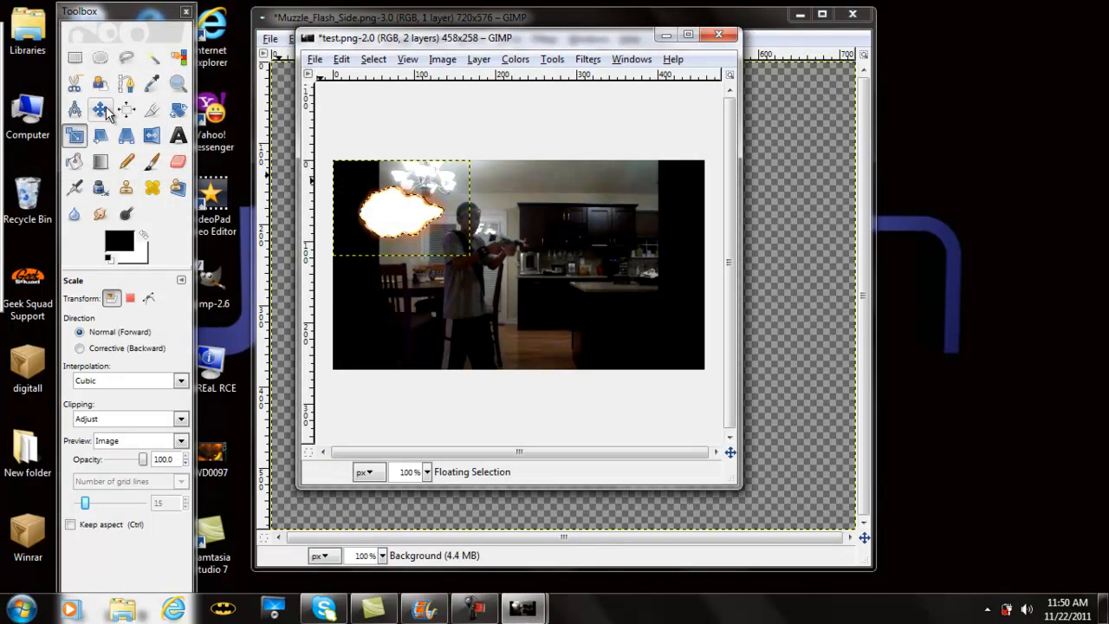
- Move the flame in front of the gun barrel and rotate it about 10° to match the gun's angle
click(102, 109)
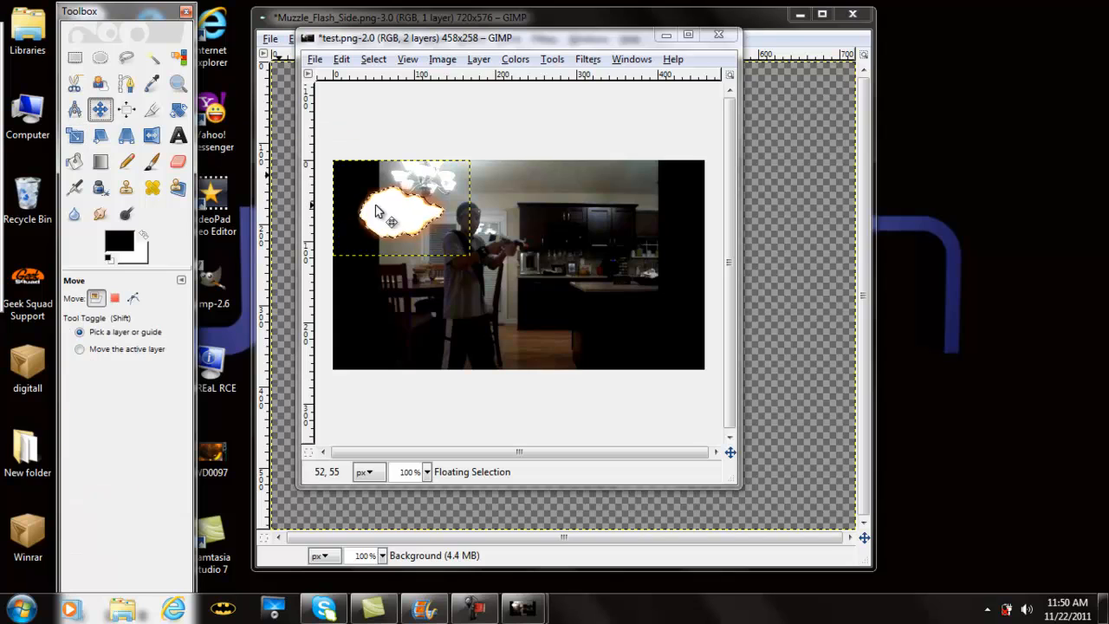
drag(379, 211, 546, 248)
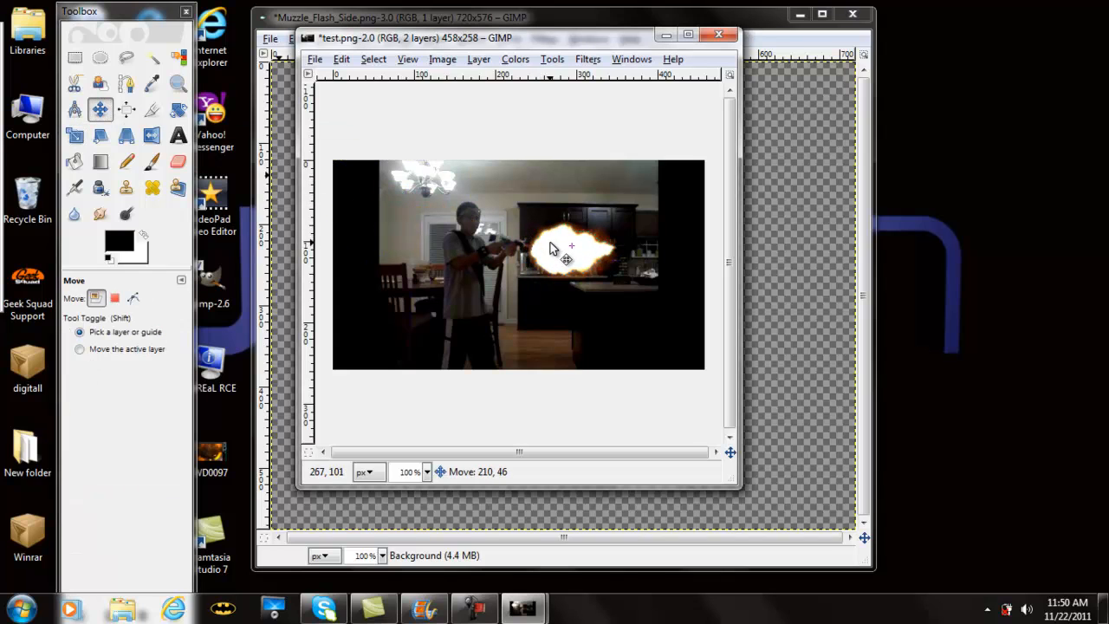
click(177, 109)
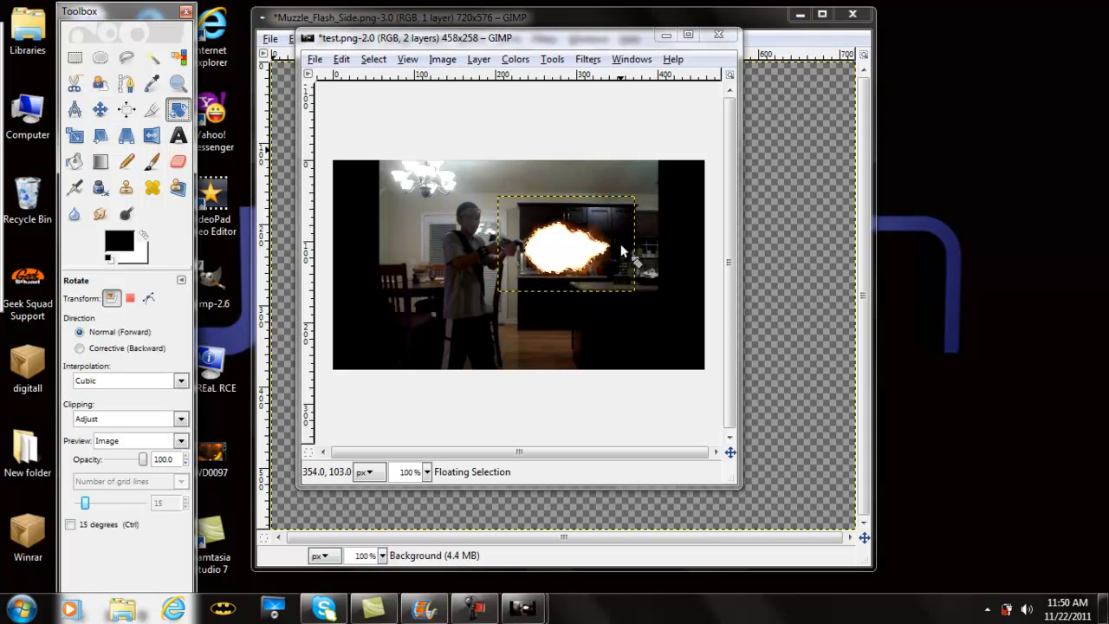
drag(613, 256, 613, 266)
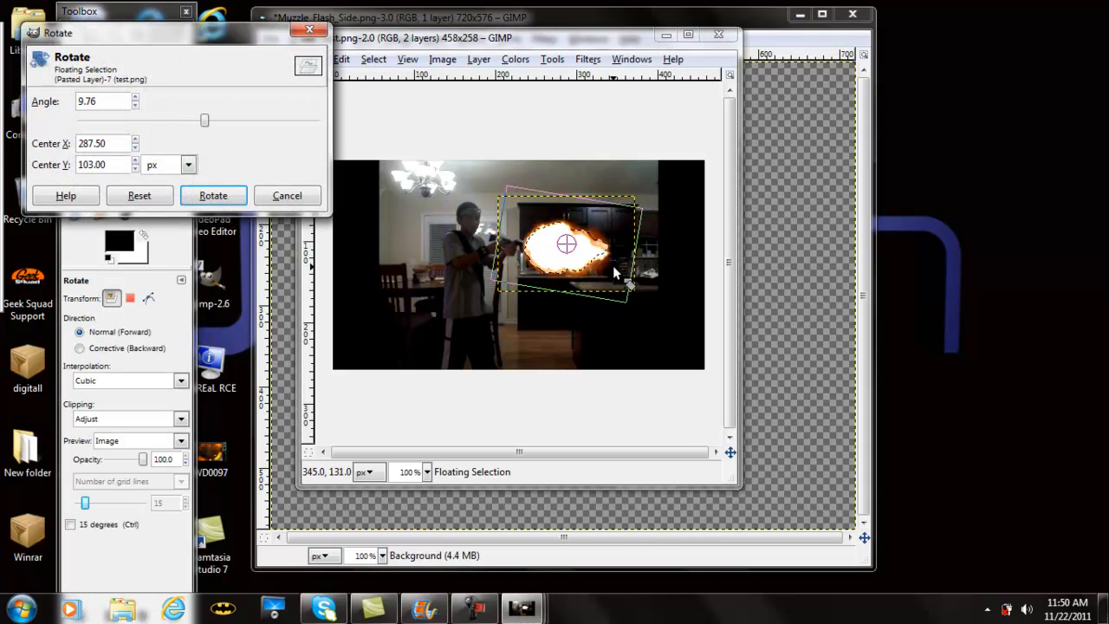
click(214, 195)
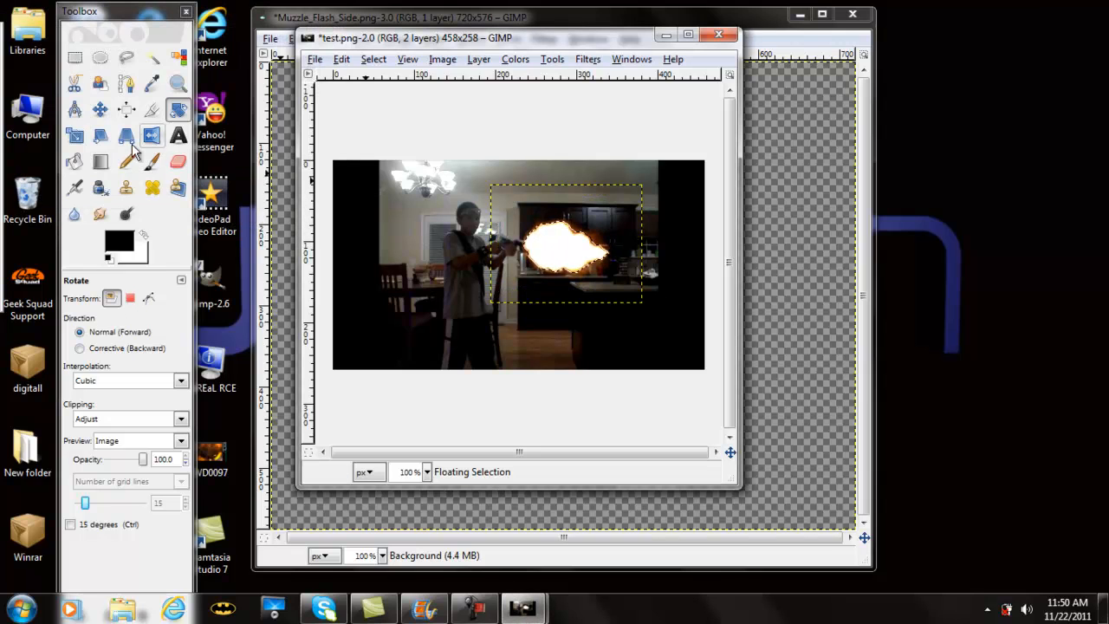
- Nudge the flame into place at the muzzle and anchor it into the photo's single layer
click(99, 111)
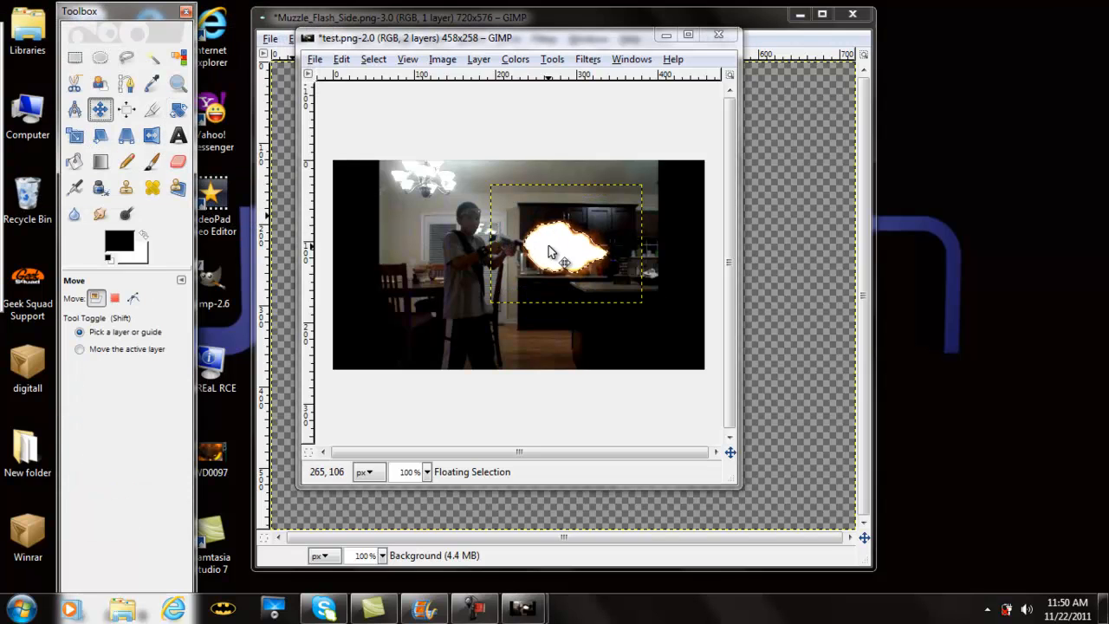
drag(549, 253, 537, 253)
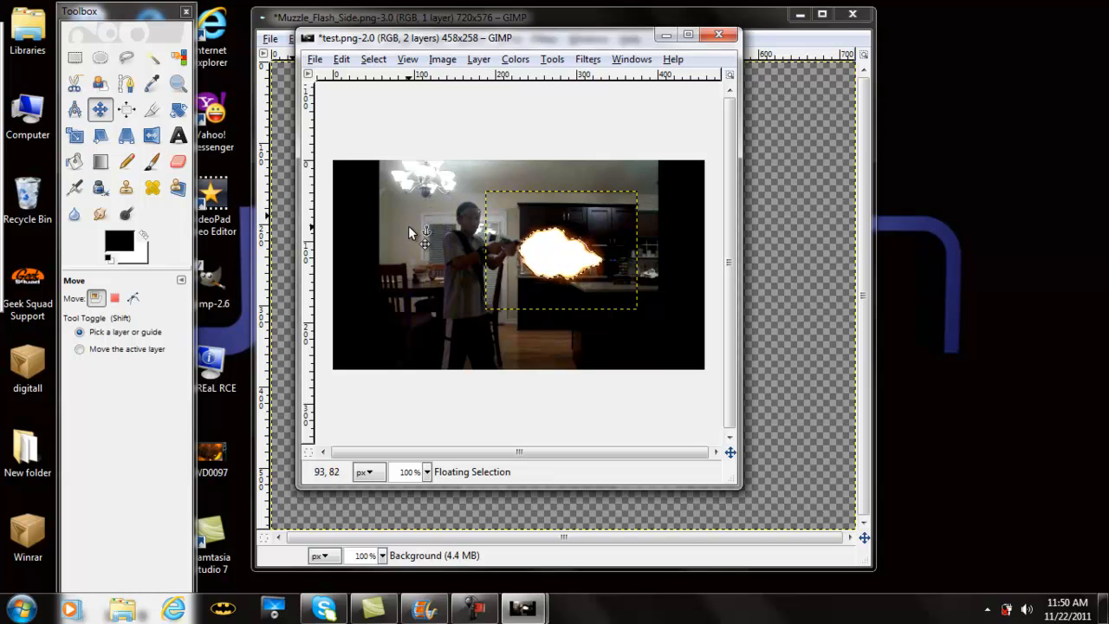
click(408, 225)
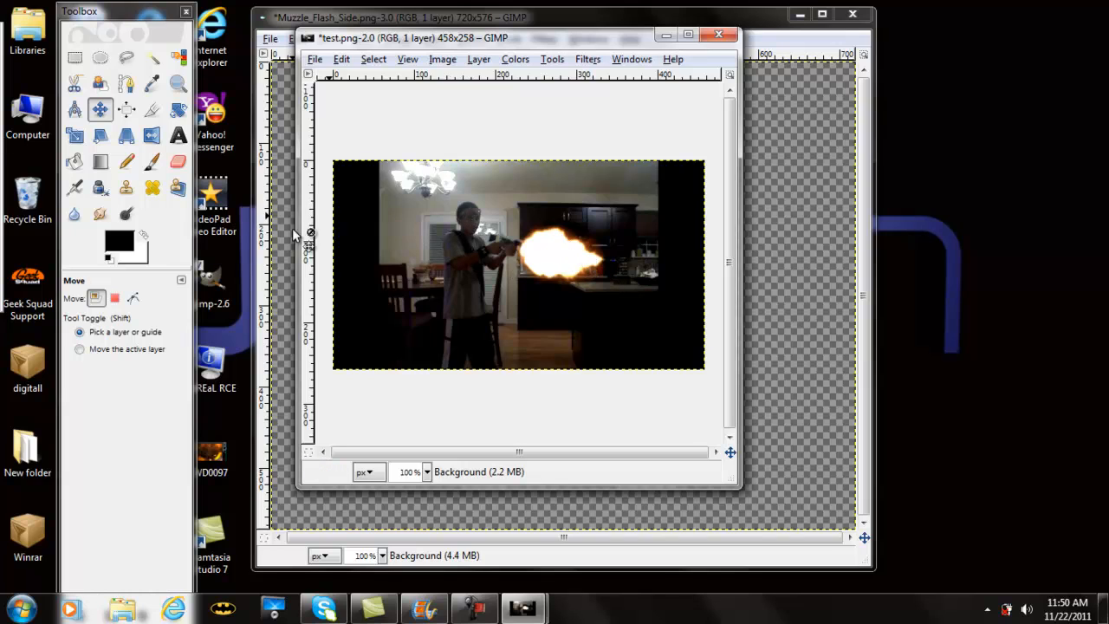
- Set Dodge/Burn to the Circle Fuzzy (19) brush at maximum scale with Range on Highlights
click(128, 215)
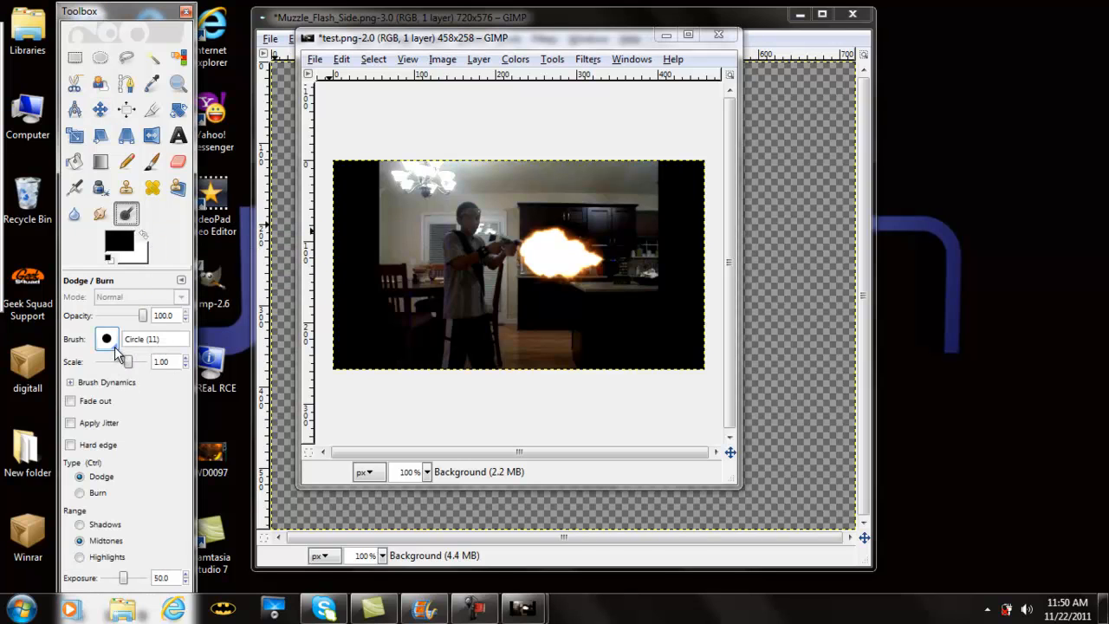
click(106, 338)
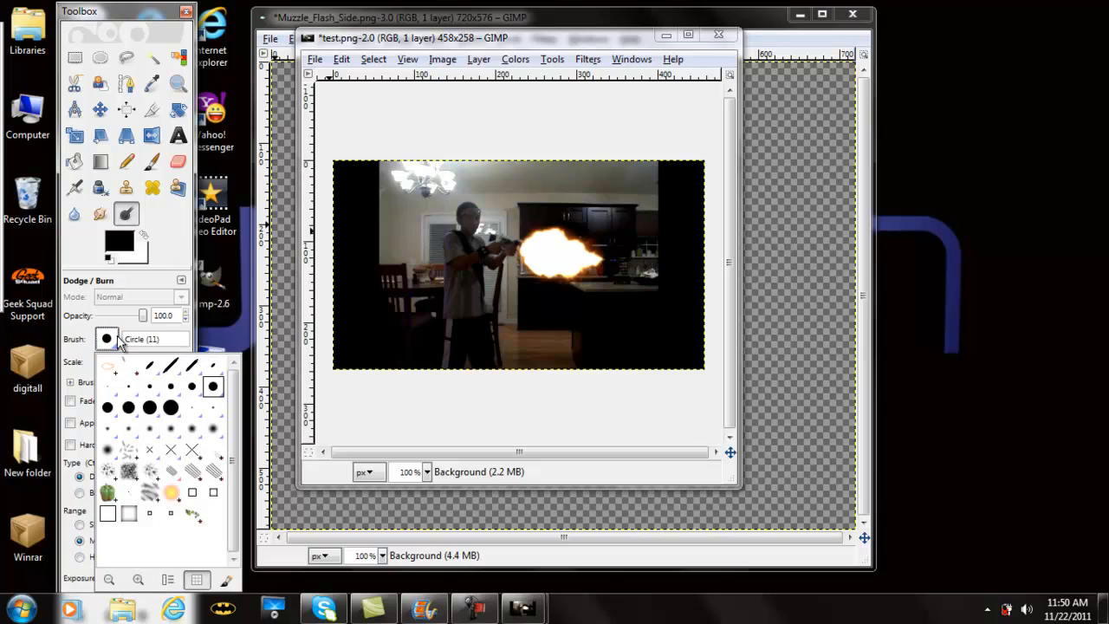
click(110, 451)
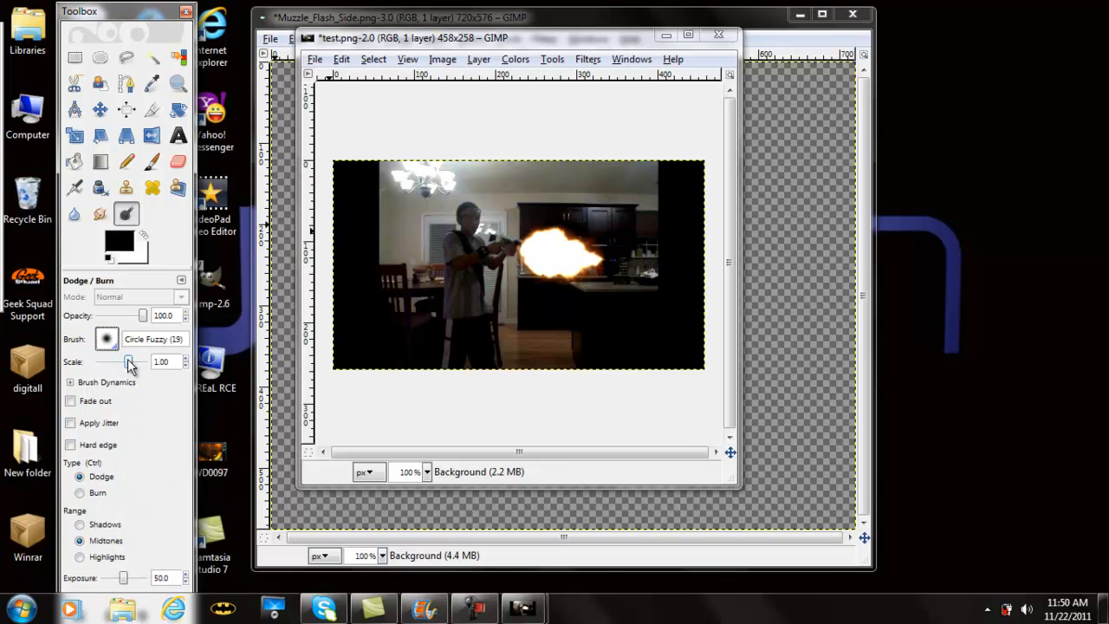
drag(129, 362, 171, 366)
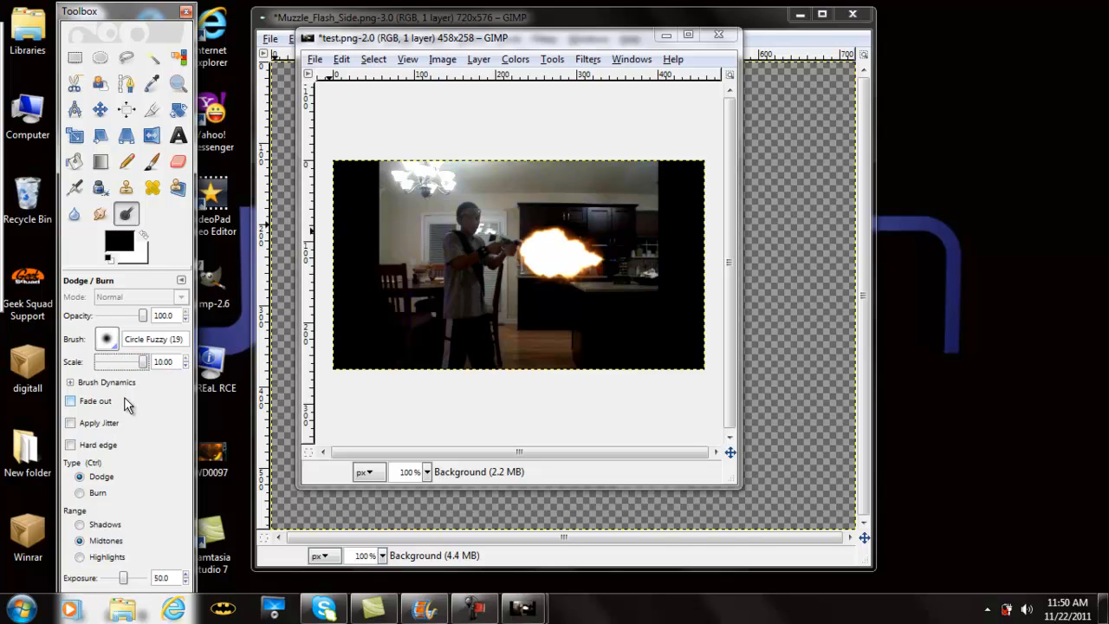
click(80, 557)
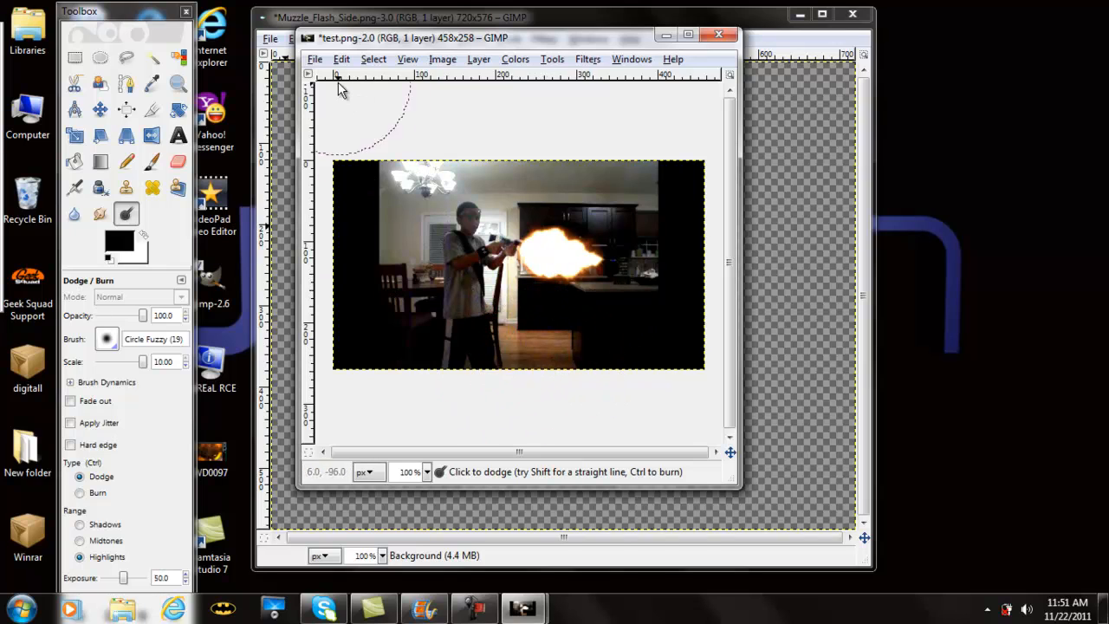
click(316, 61)
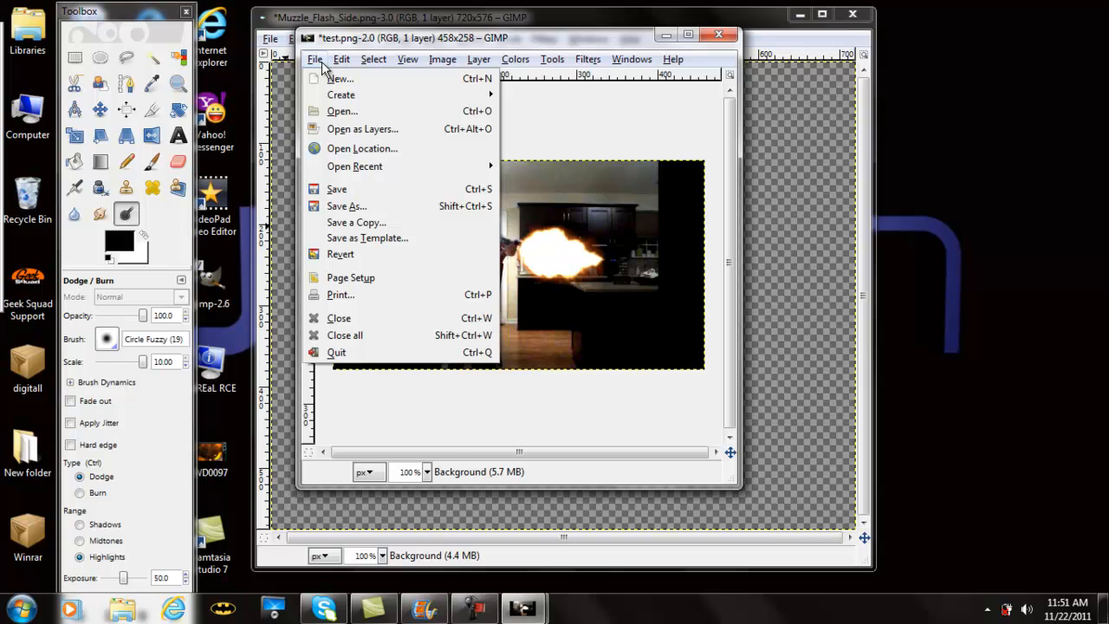
- Save the edited photo as Finished.png in Pictures with default PNG options and close its window
click(347, 206)
text(Finished.png)
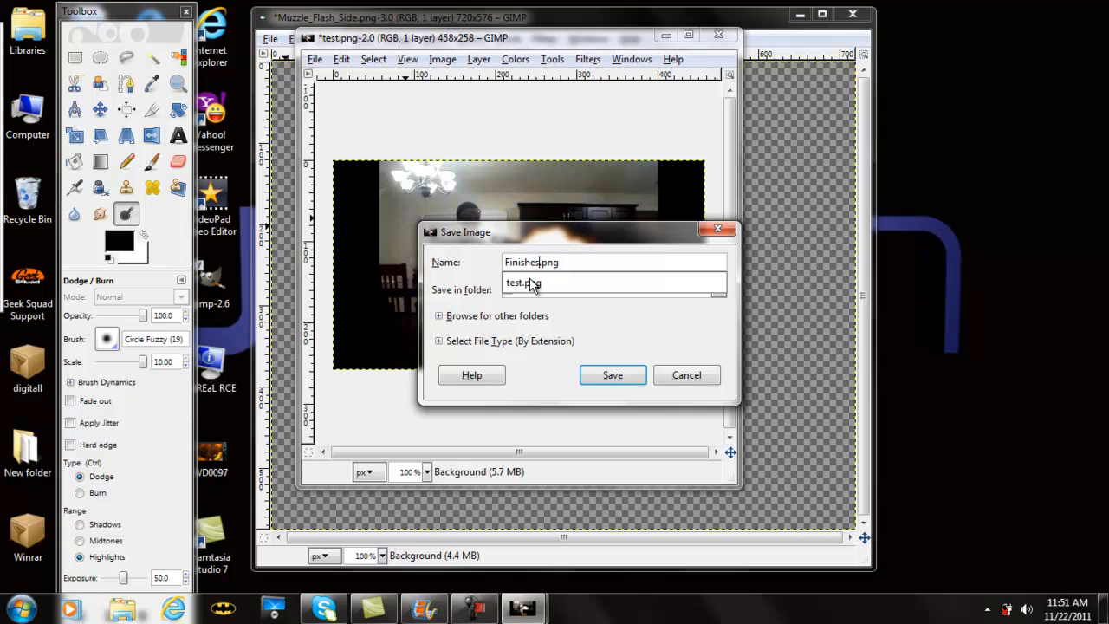
click(612, 375)
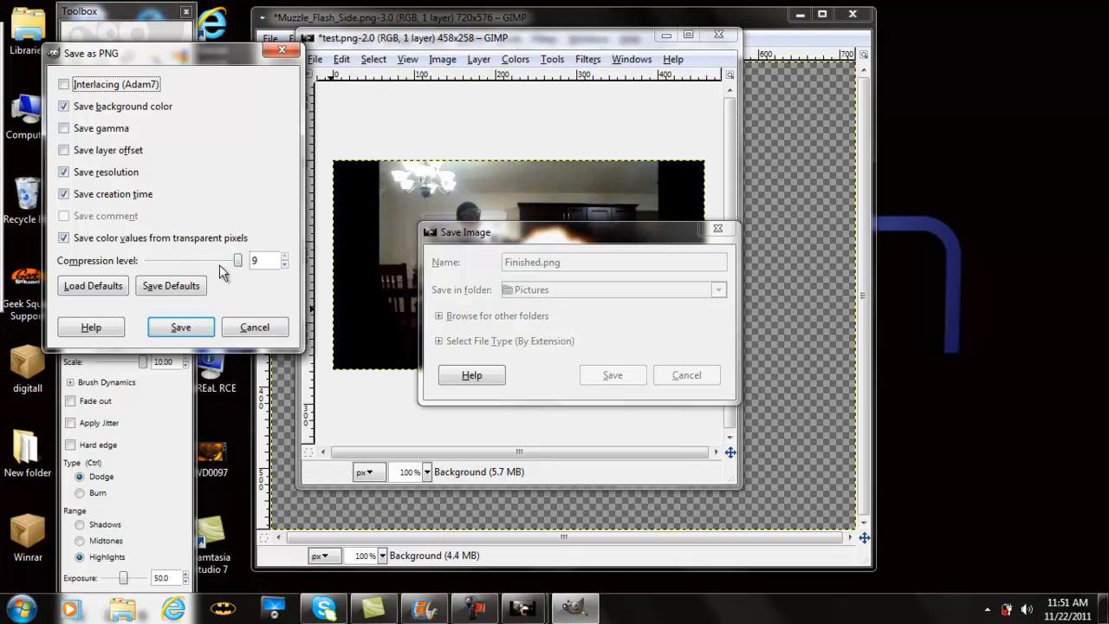
click(180, 326)
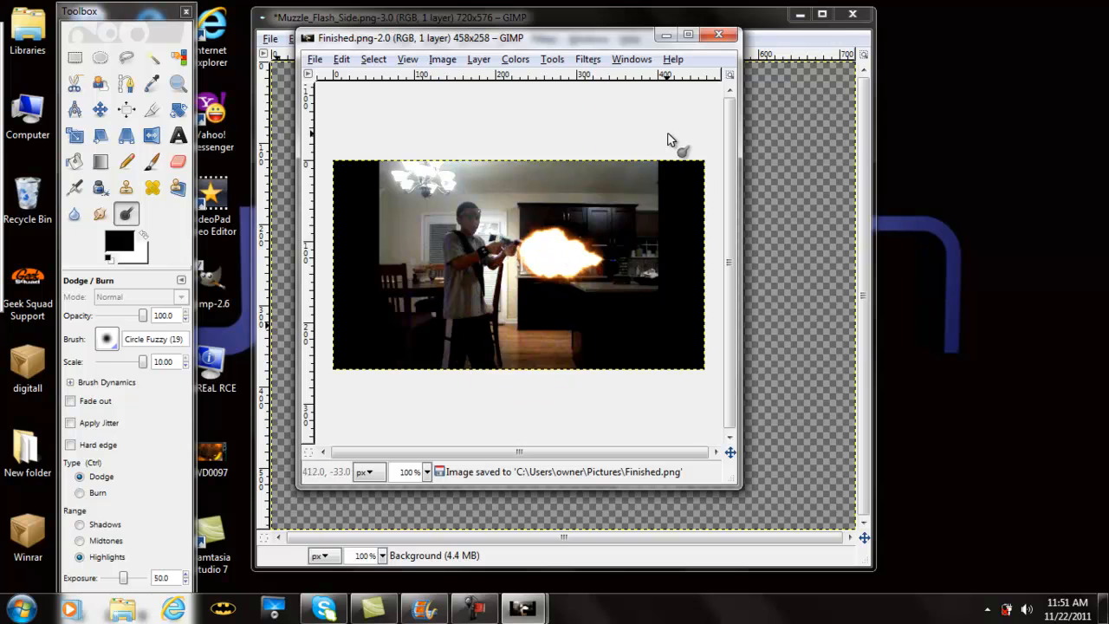
click(719, 39)
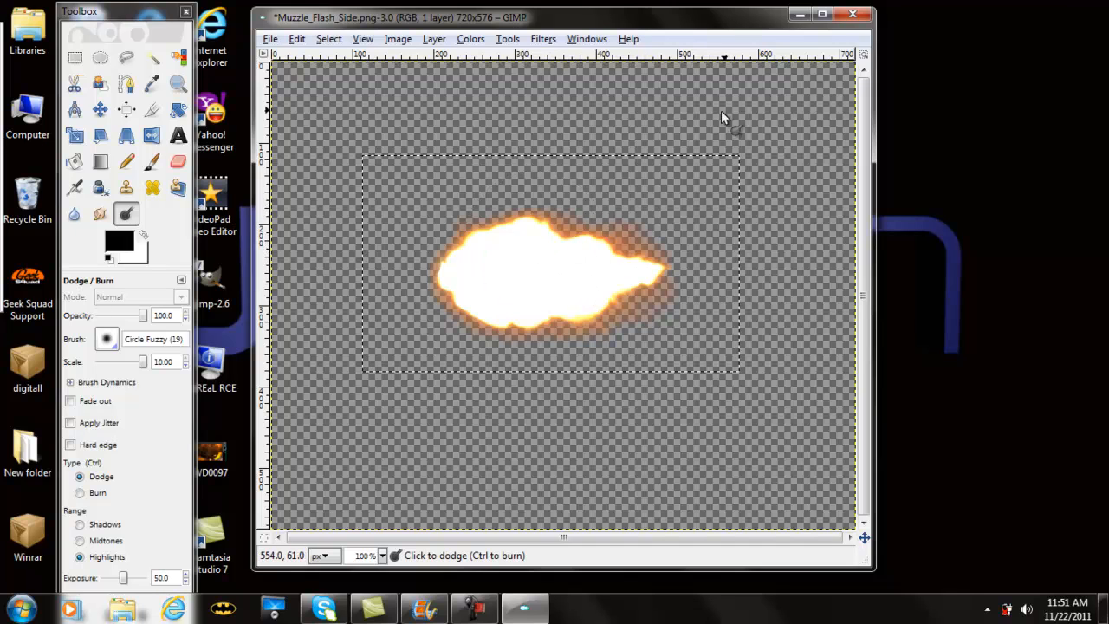
- Bring the Movie Maker project to the front and preview about two seconds of it
click(424, 611)
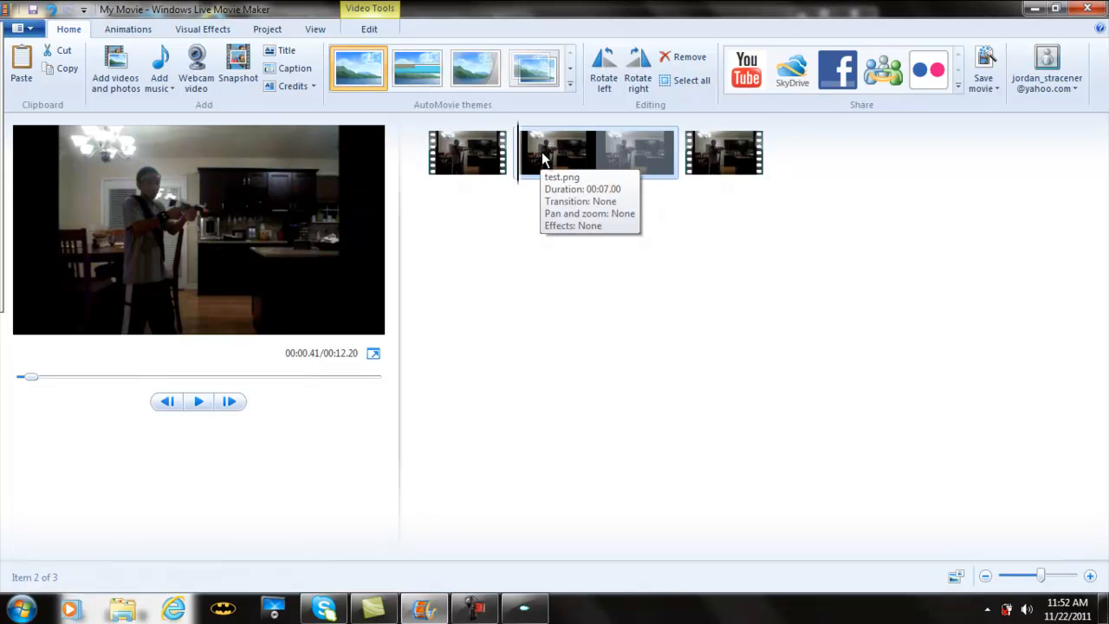
click(195, 405)
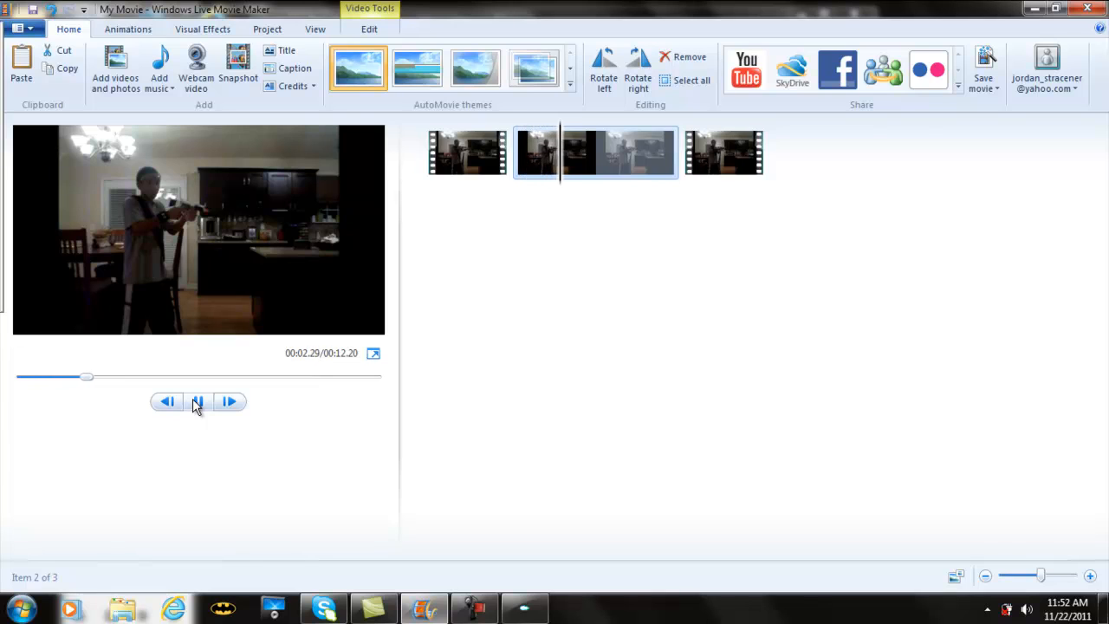
click(196, 406)
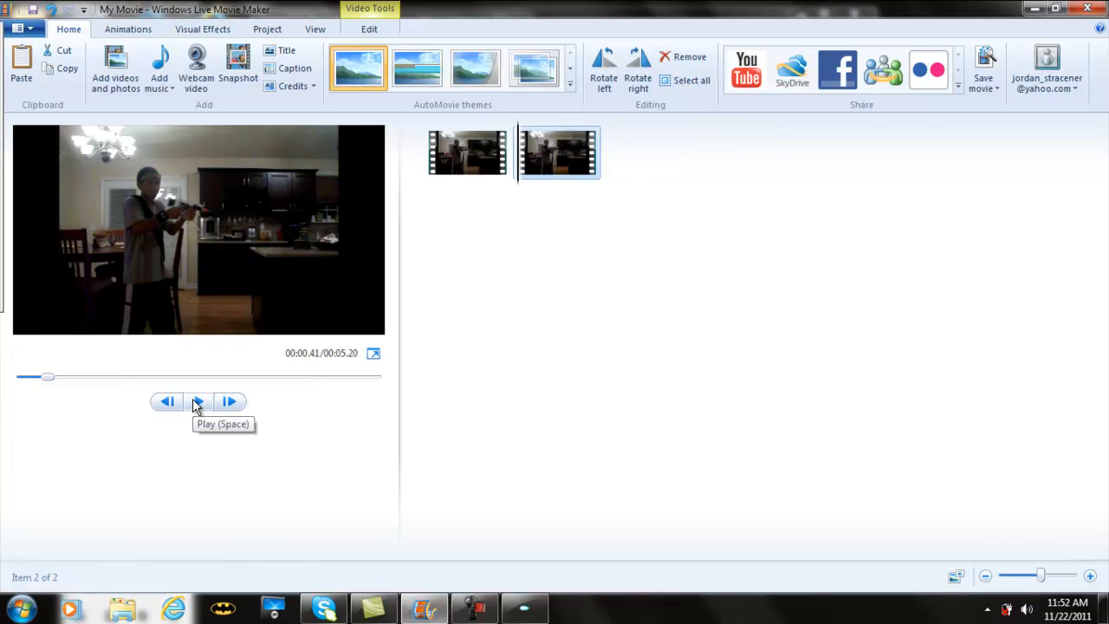
- Add Finished from the Pictures library and drag it between the two gun clip halves
click(119, 80)
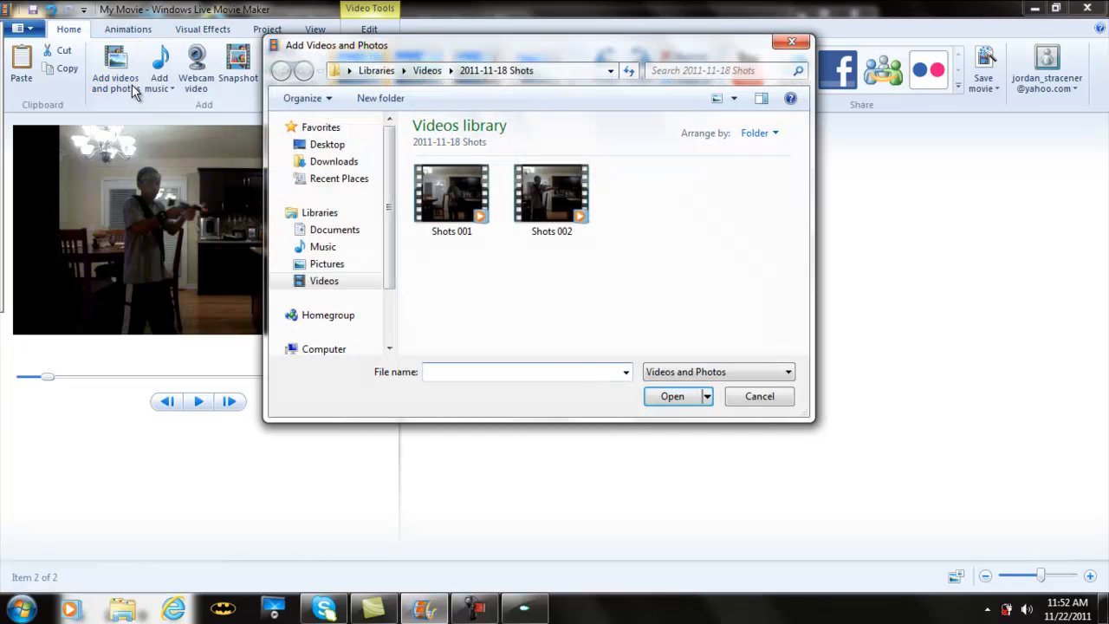
click(327, 263)
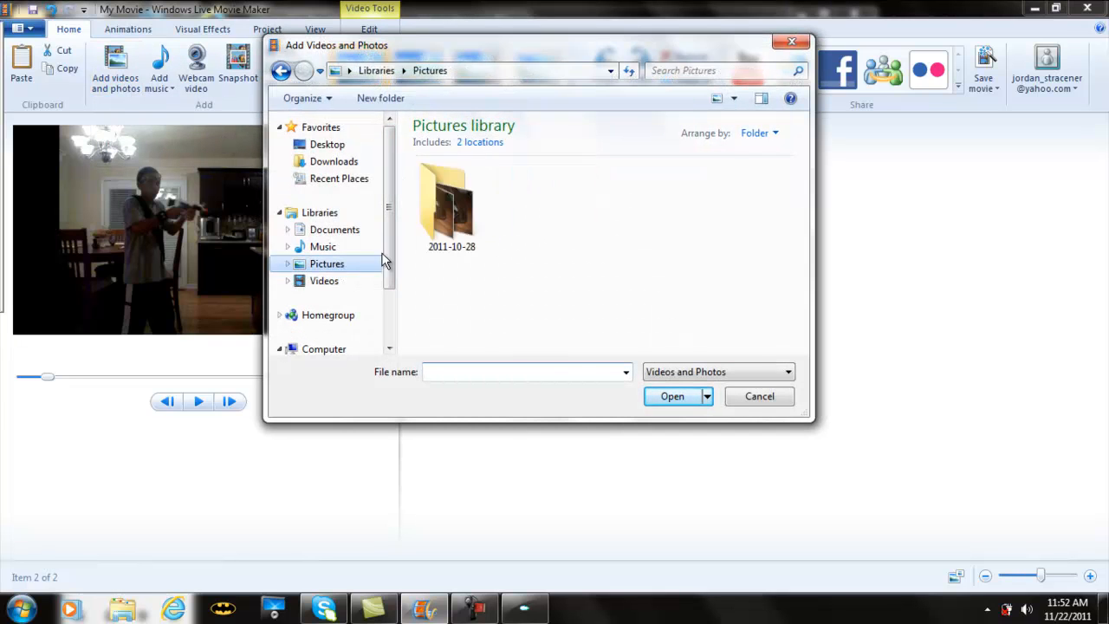
drag(803, 179, 805, 215)
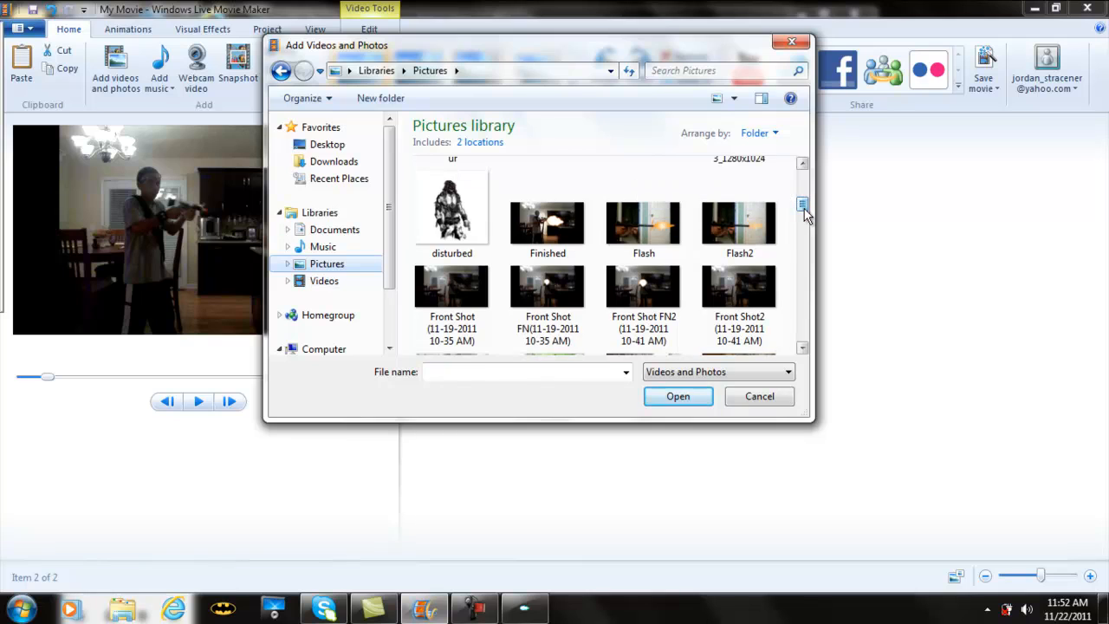
click(547, 221)
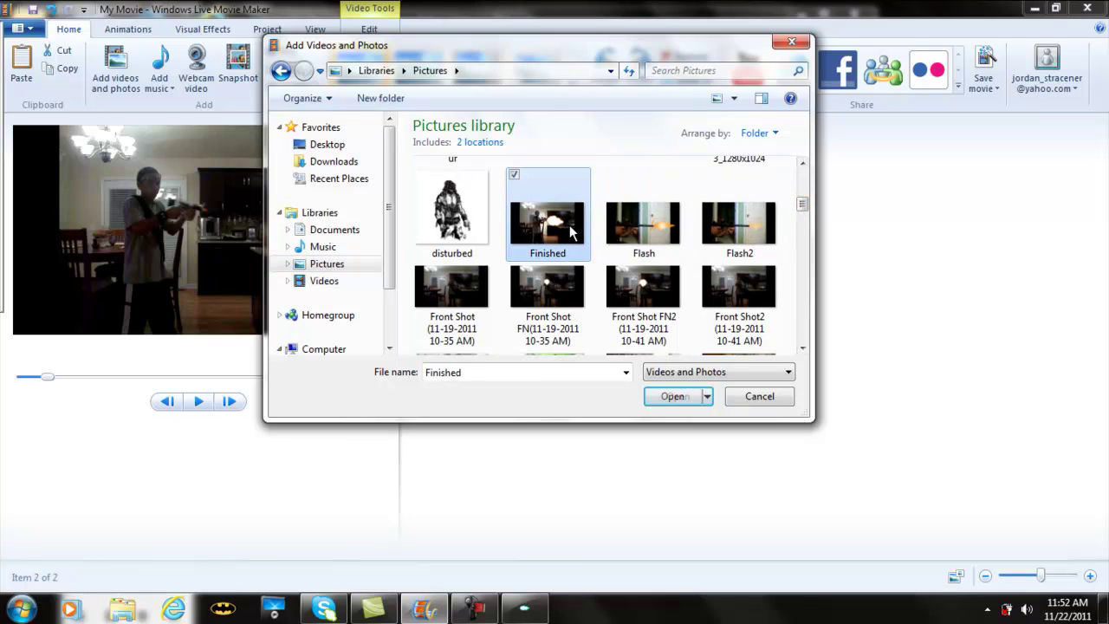
click(672, 396)
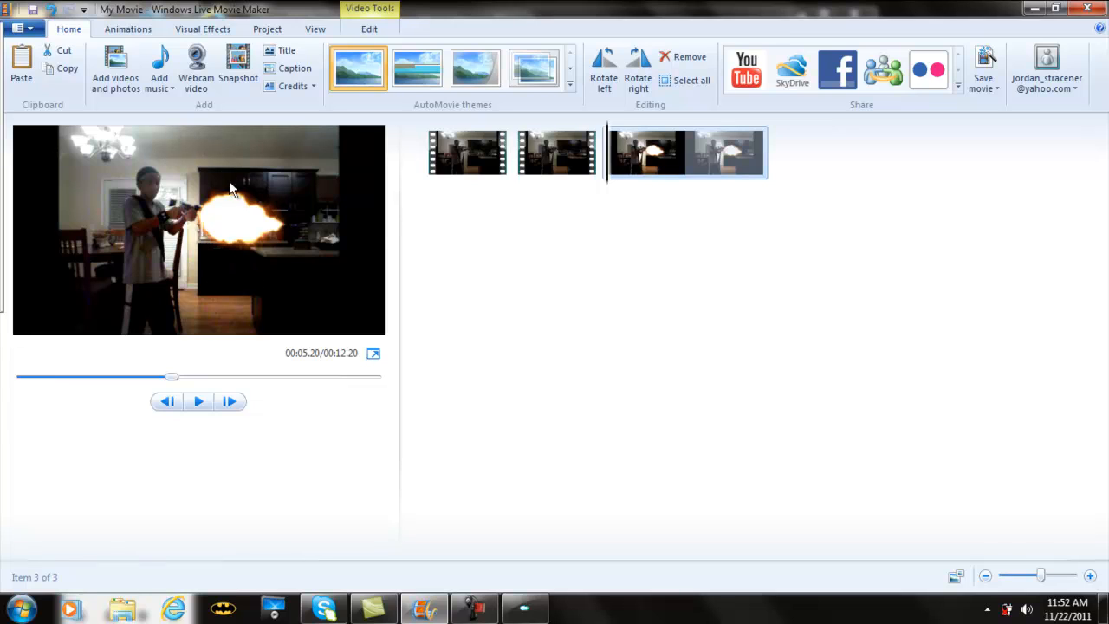
mouse_move(693, 163)
mouse_down()
mouse_move(521, 181)
mouse_move(433, 156)
mouse_up()
- Set the flash photo's duration to 0.03 seconds in Video Tools Edit
click(537, 154)
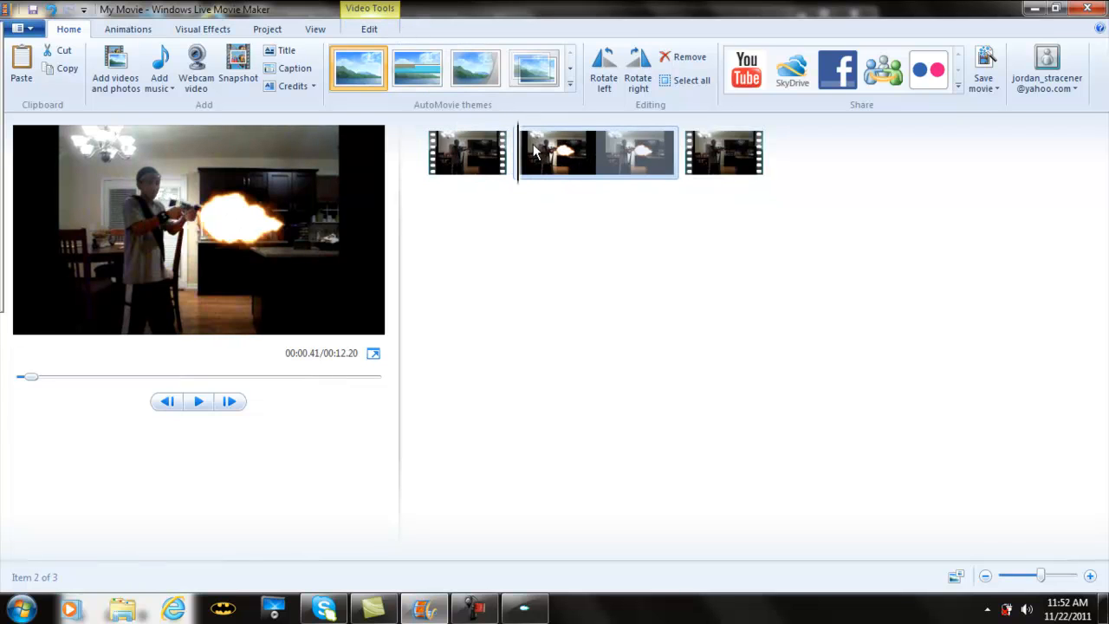
click(369, 28)
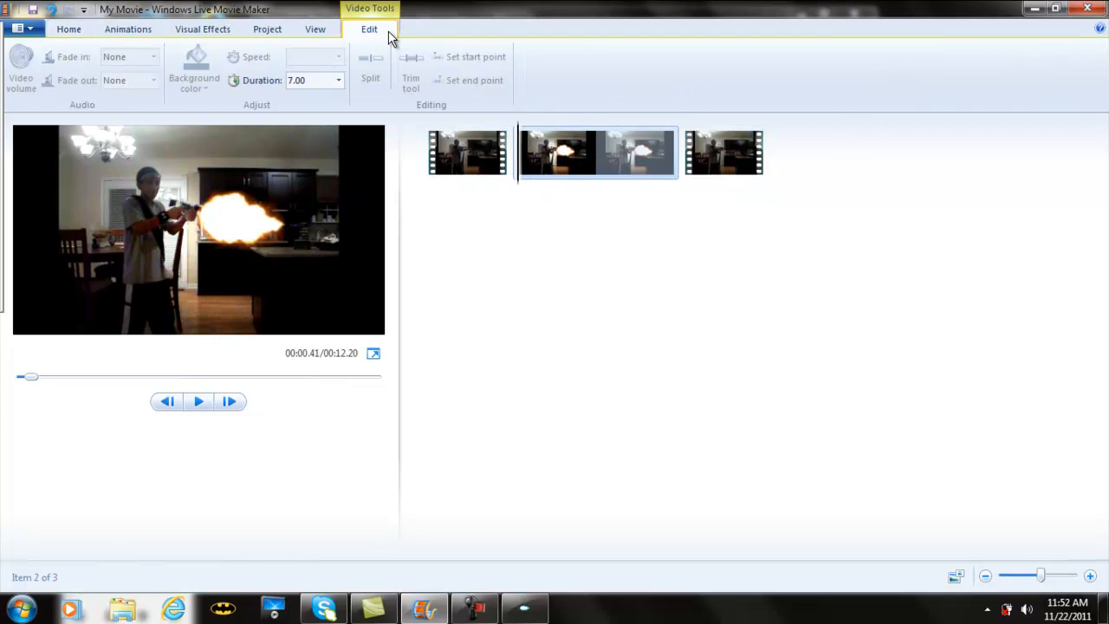
click(273, 82)
text(0.03)
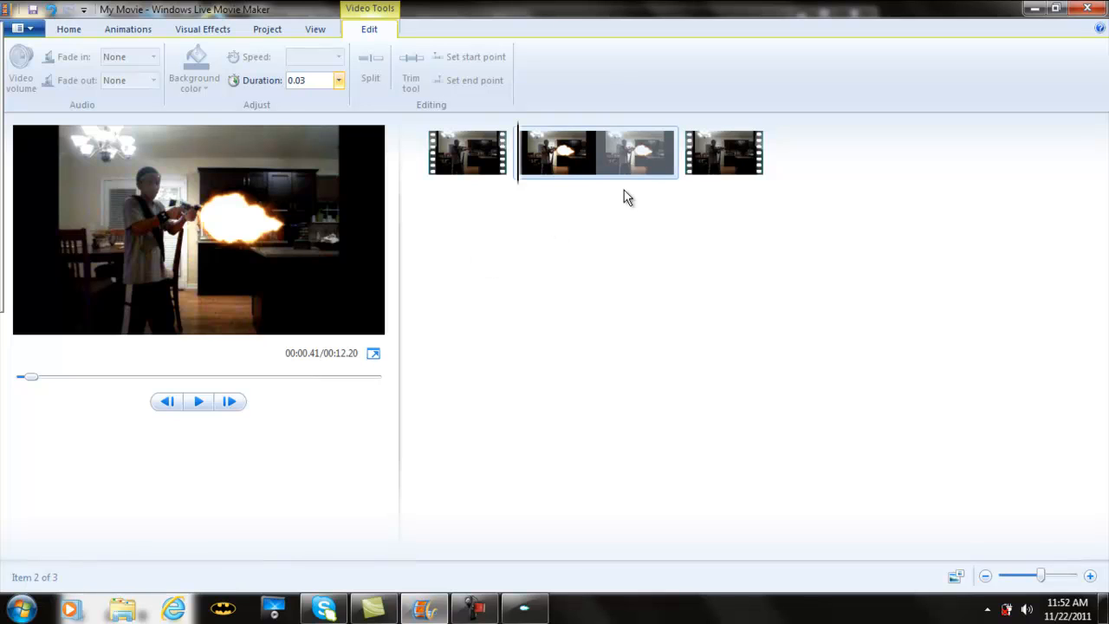
key(Return)
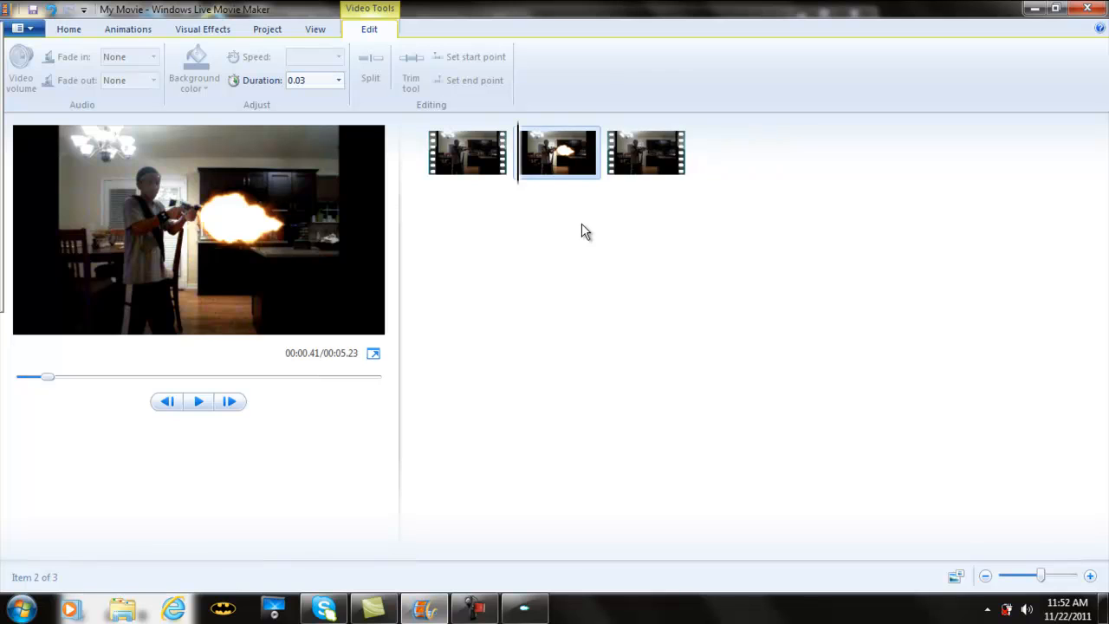
- Preview the movie from the first clip to check the 5.23-second result
click(486, 154)
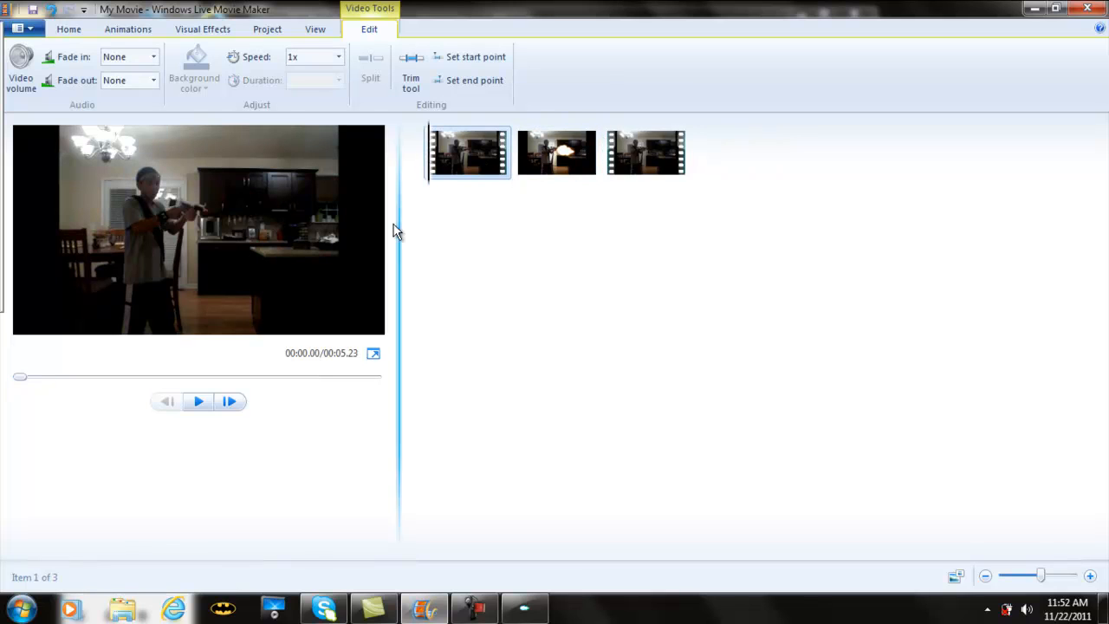
click(199, 401)
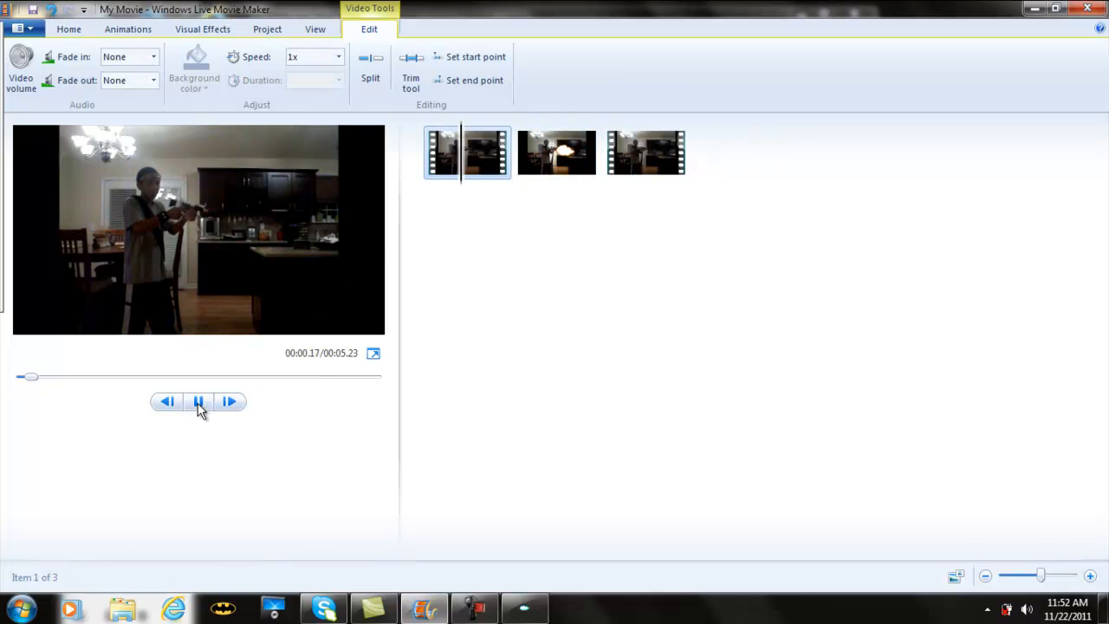
click(201, 403)
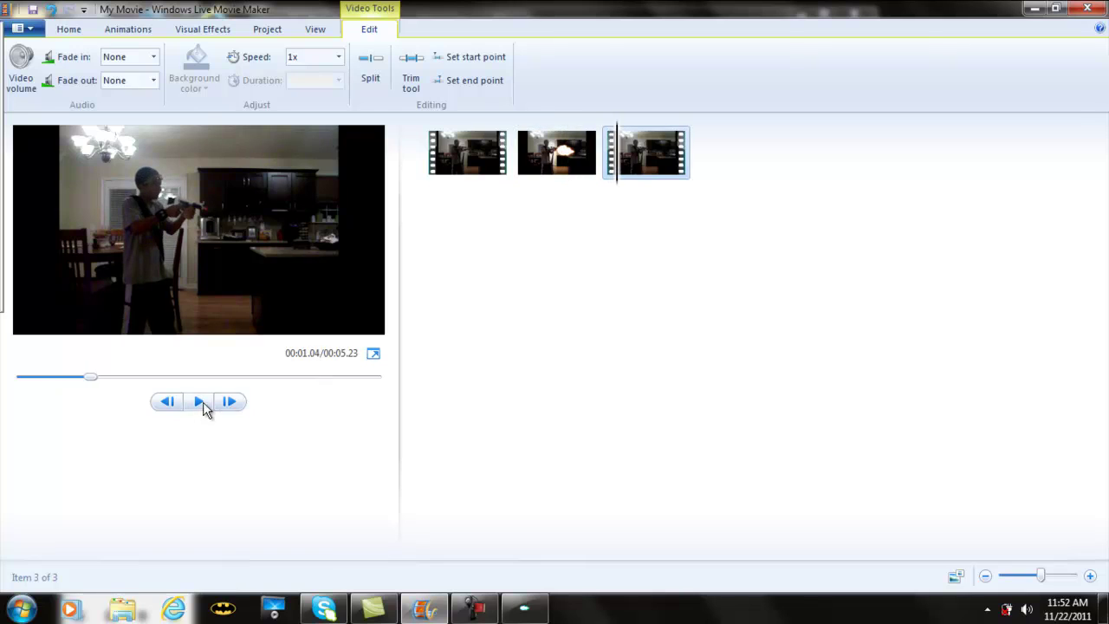
click(467, 154)
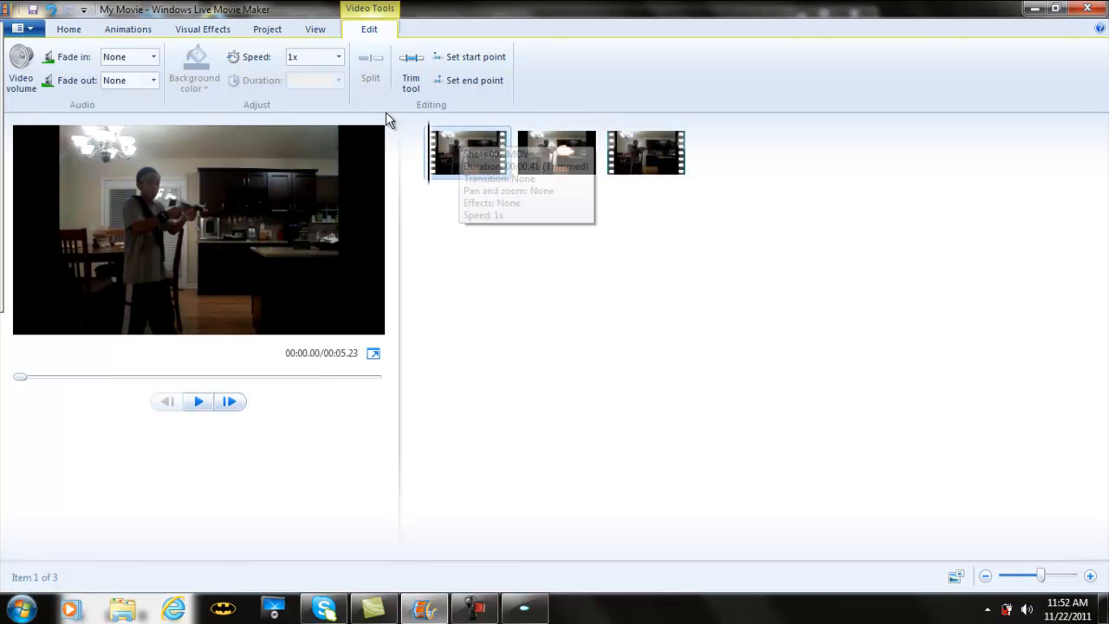
- Add the Explode - SoundBible.com bang from Desktop > Video Packages > Gun Package as music
click(70, 28)
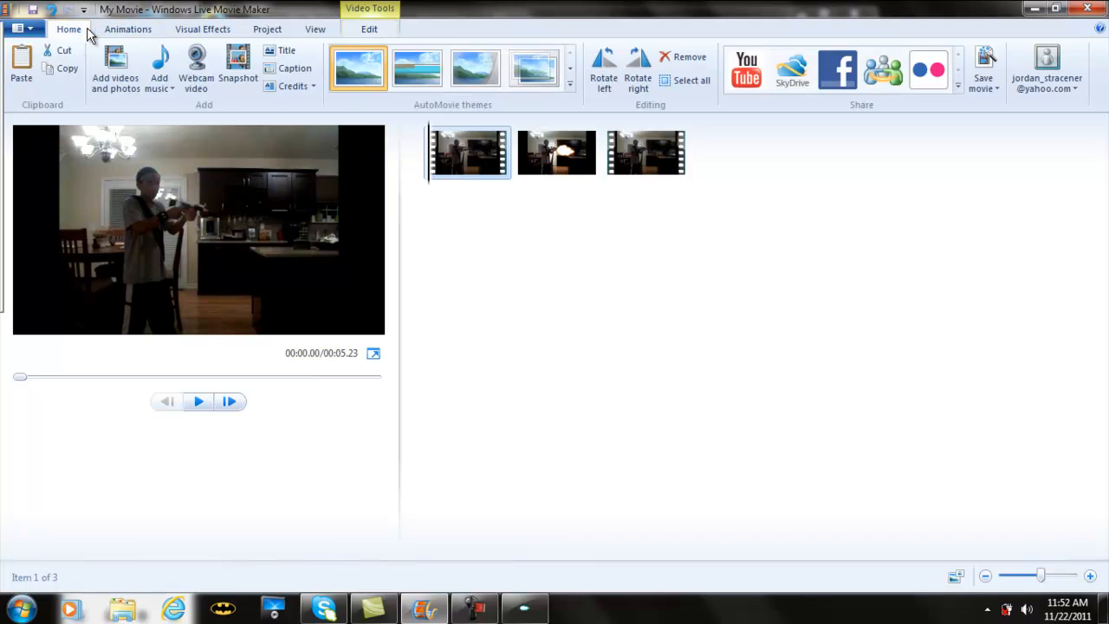
click(161, 67)
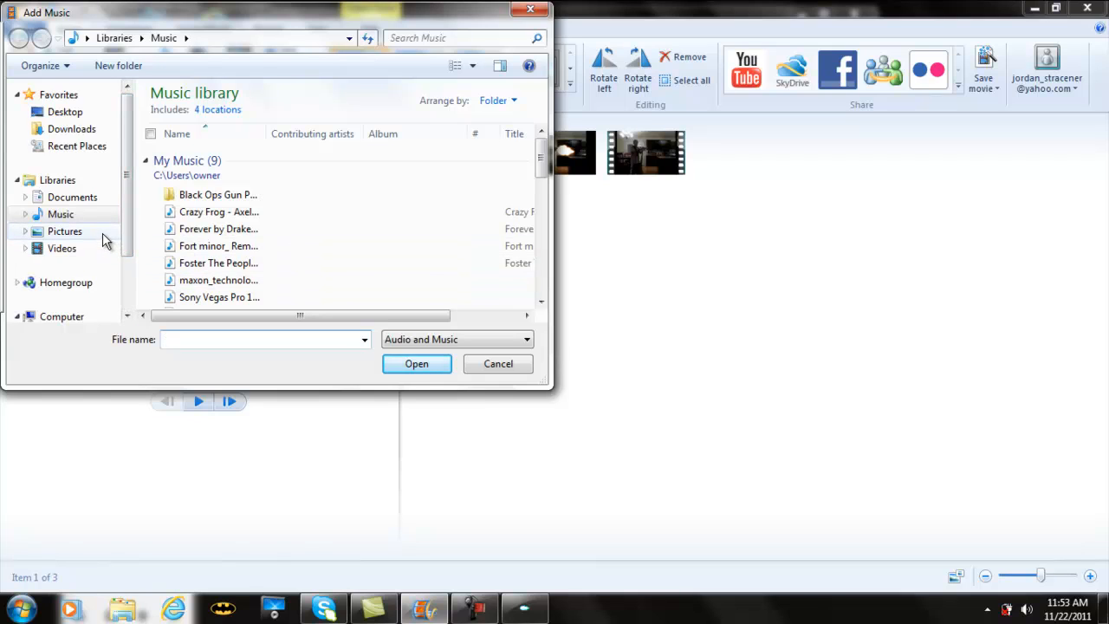
click(65, 112)
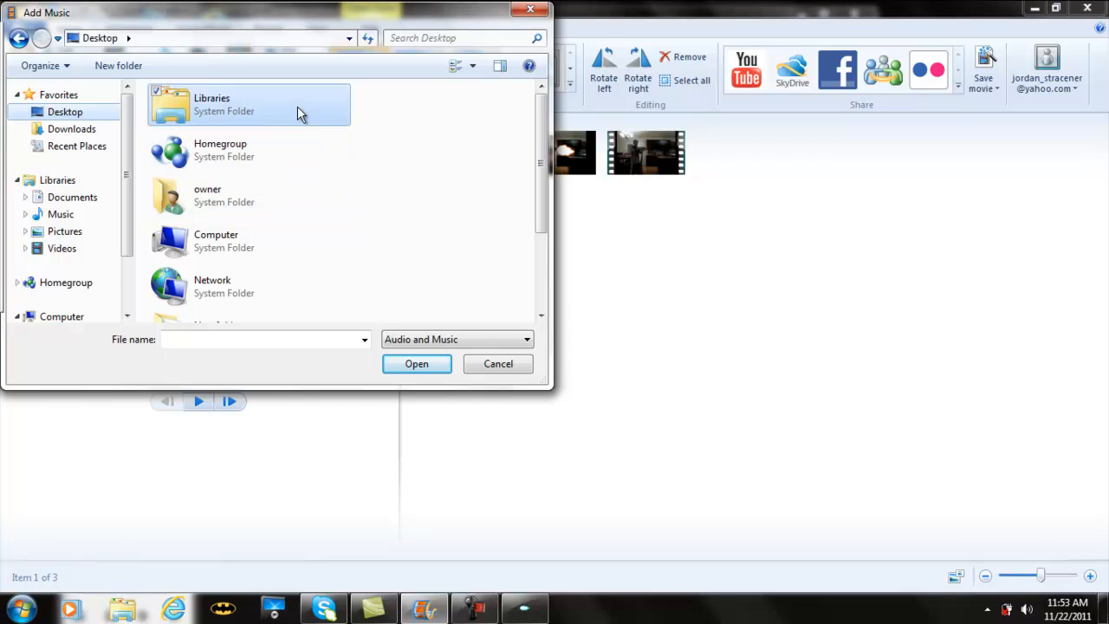
drag(540, 138, 547, 235)
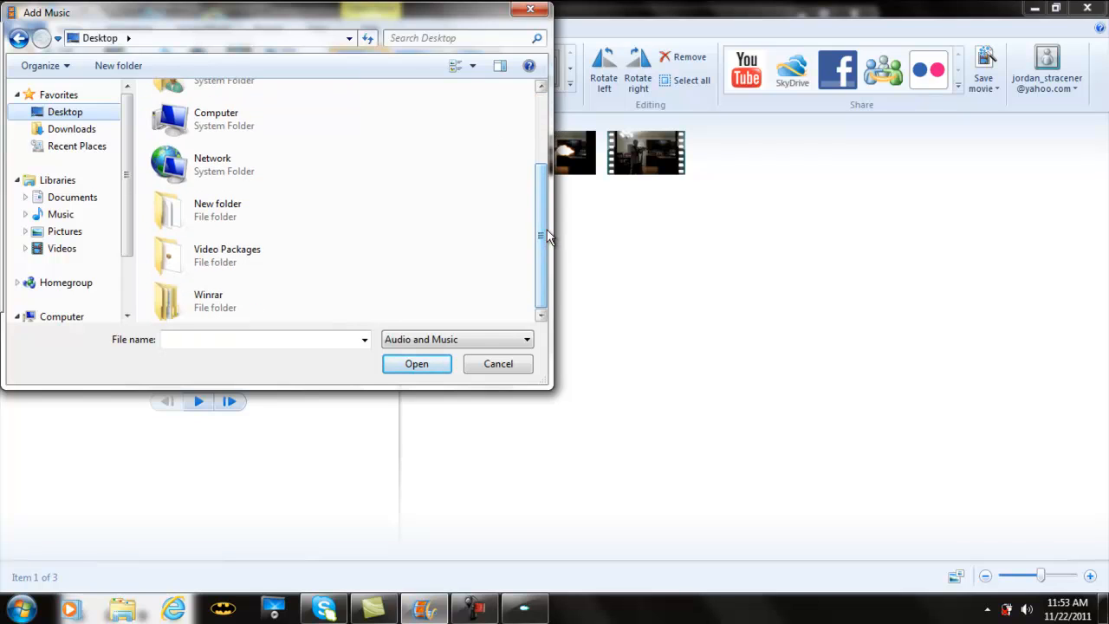
double_click(277, 255)
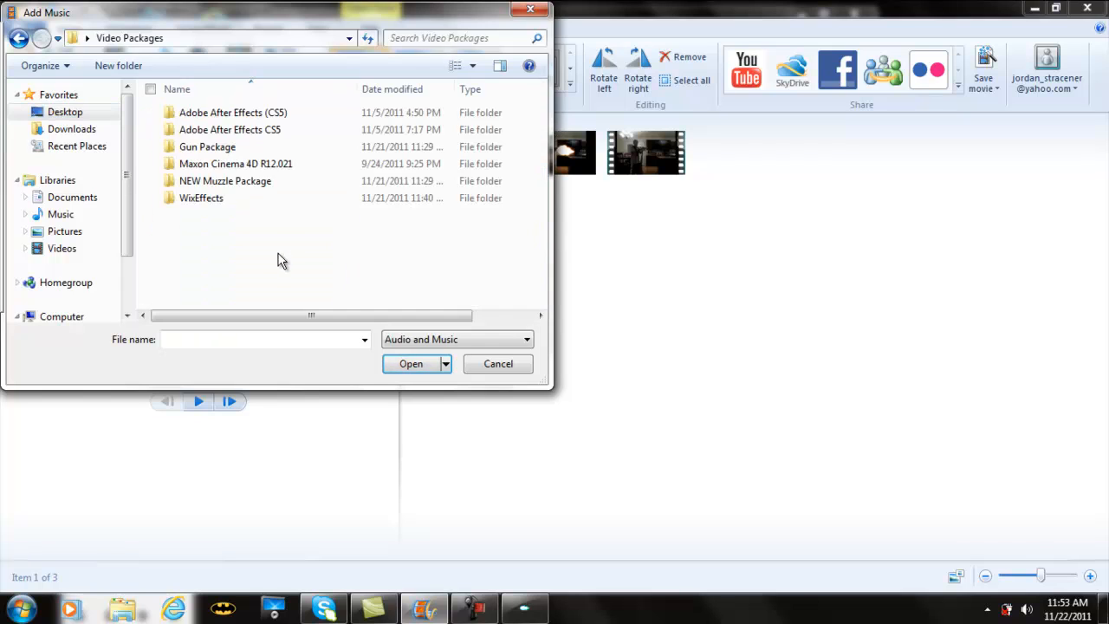
double_click(251, 147)
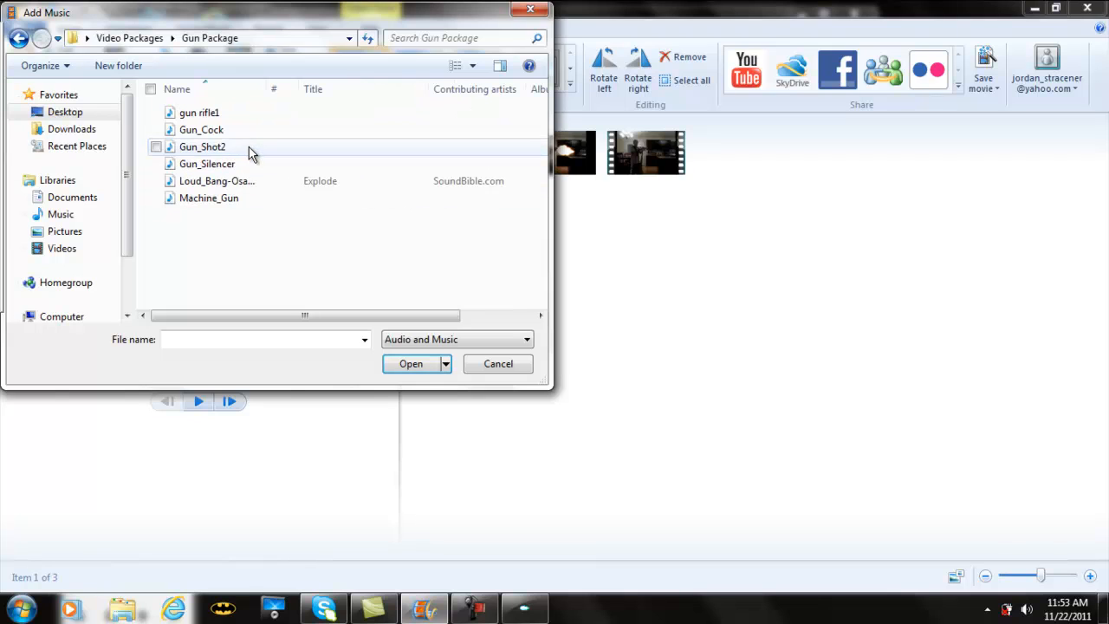
click(247, 183)
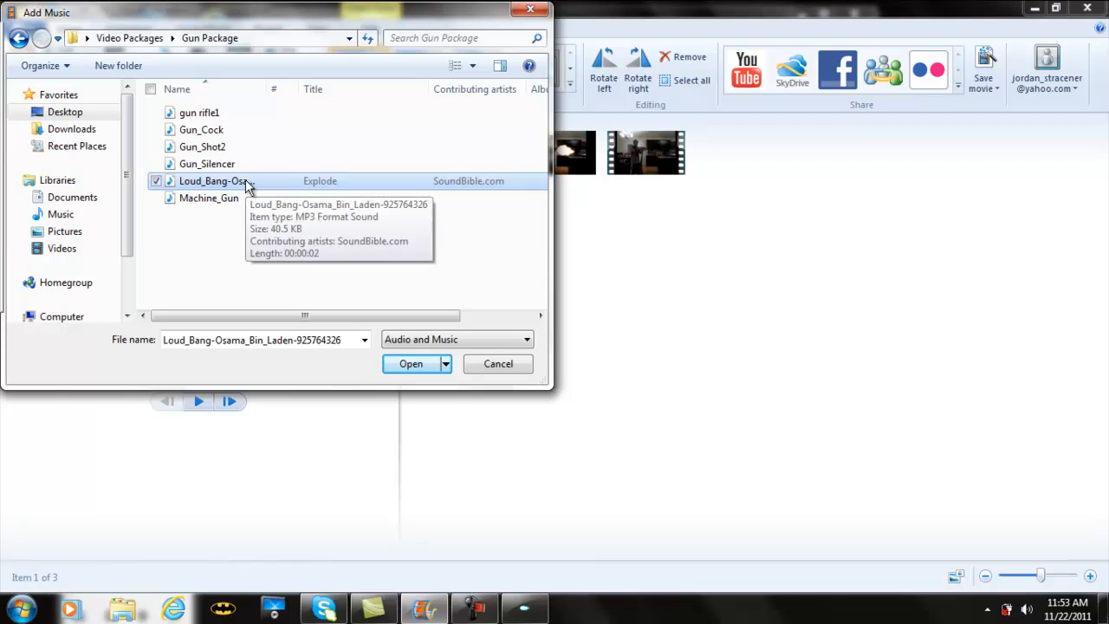
click(410, 365)
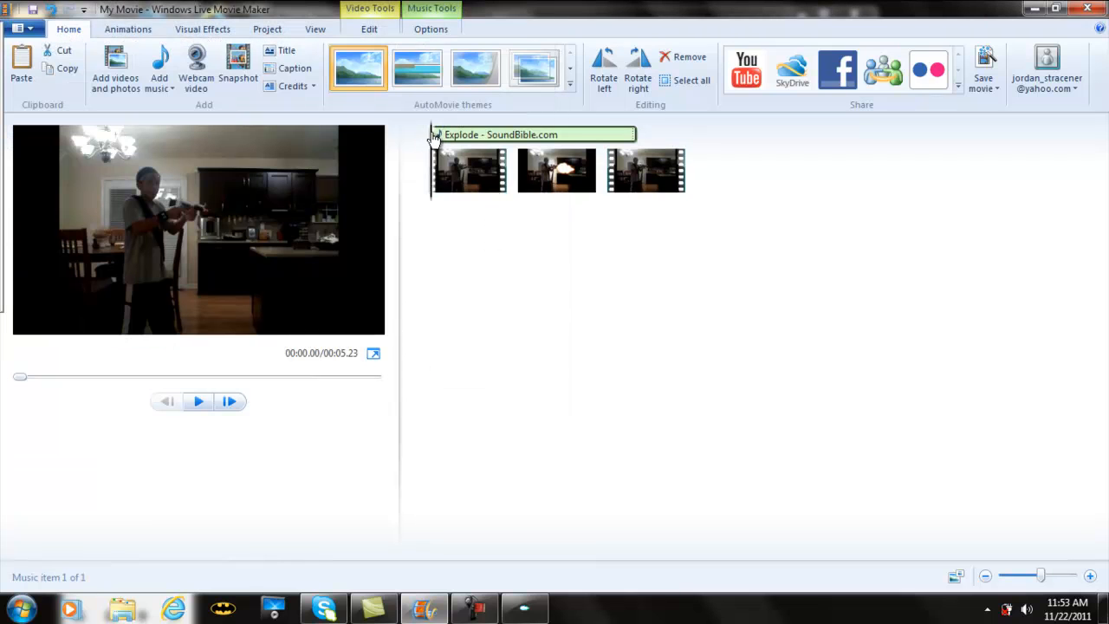
- Drag the gunshot sound to start at 0.36 seconds, near the flash
drag(431, 137, 505, 138)
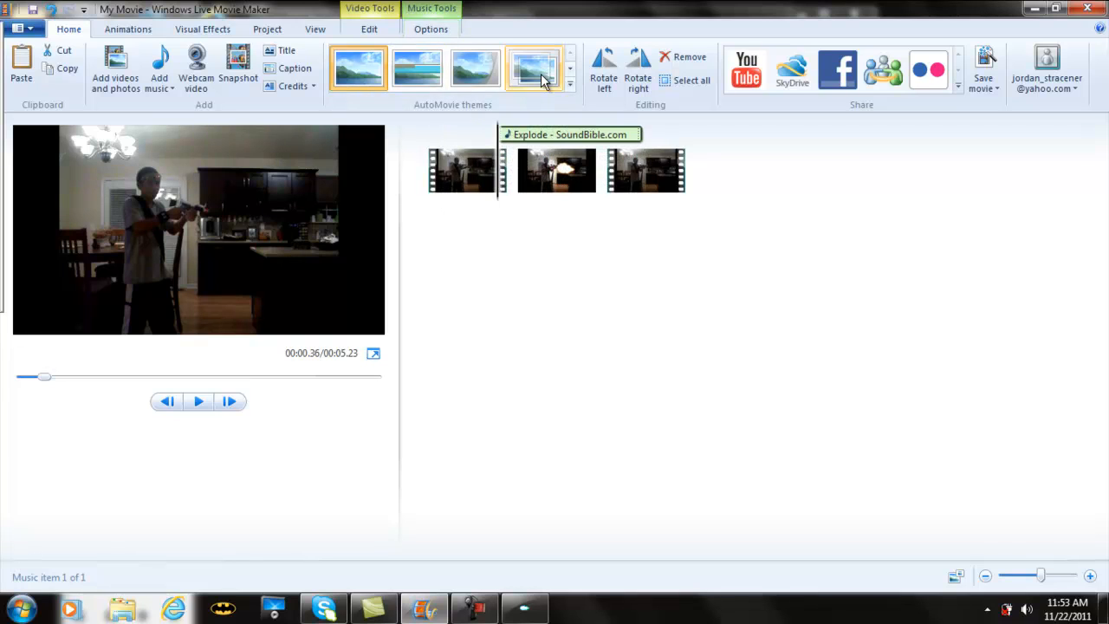
click(431, 28)
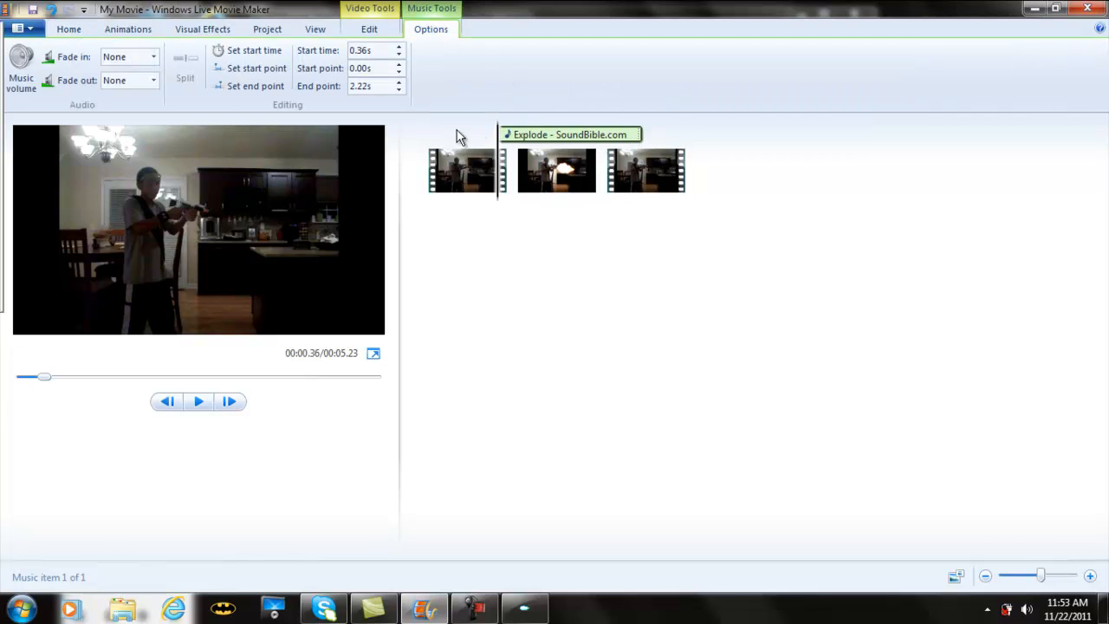
- Lower the sound's End point in Music Tools Options until it reads 0.63 seconds
click(401, 90)
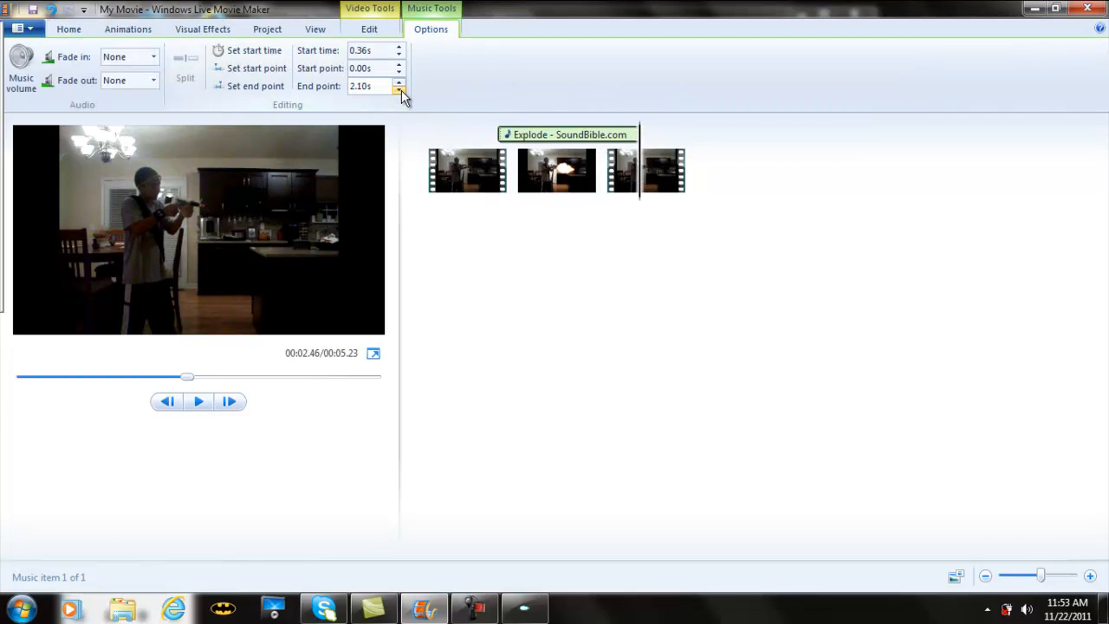
click(401, 91)
click(401, 90)
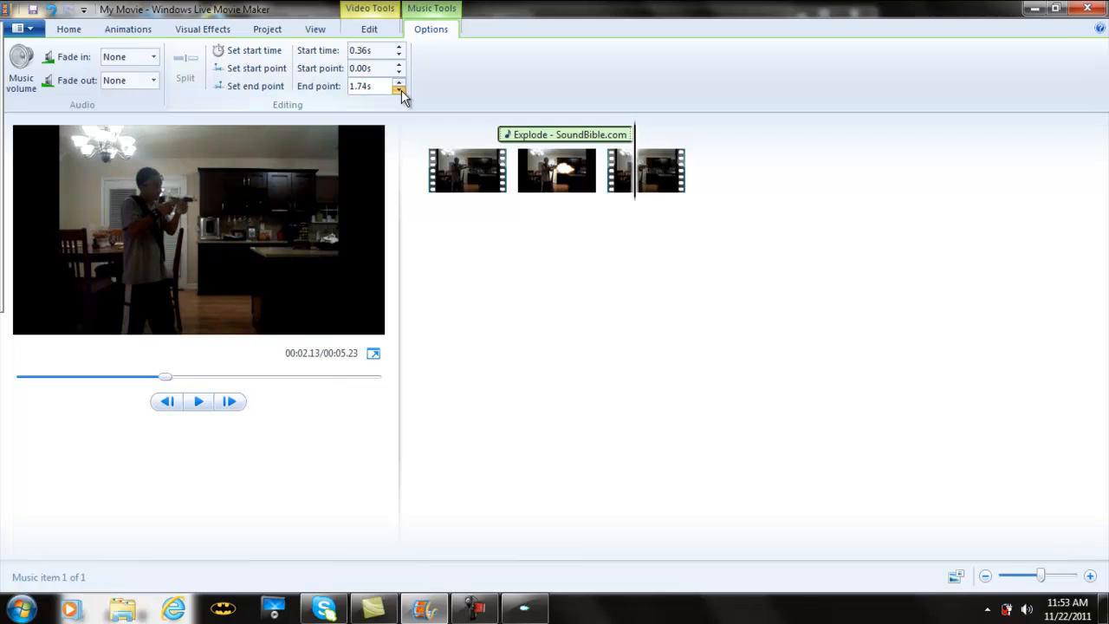
click(401, 90)
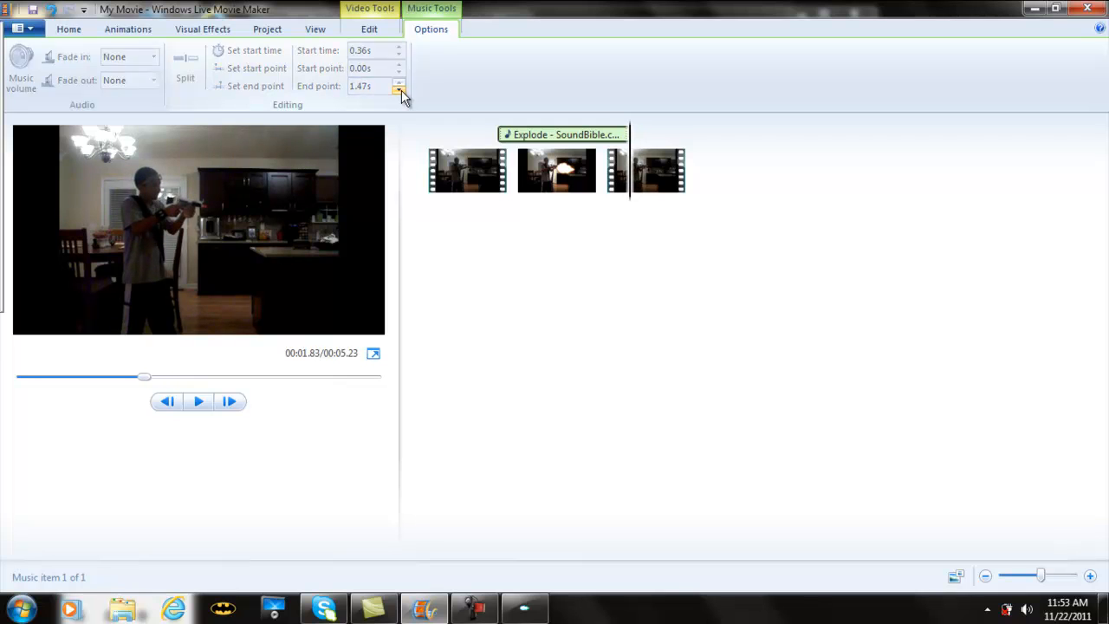
click(401, 90)
click(401, 90)
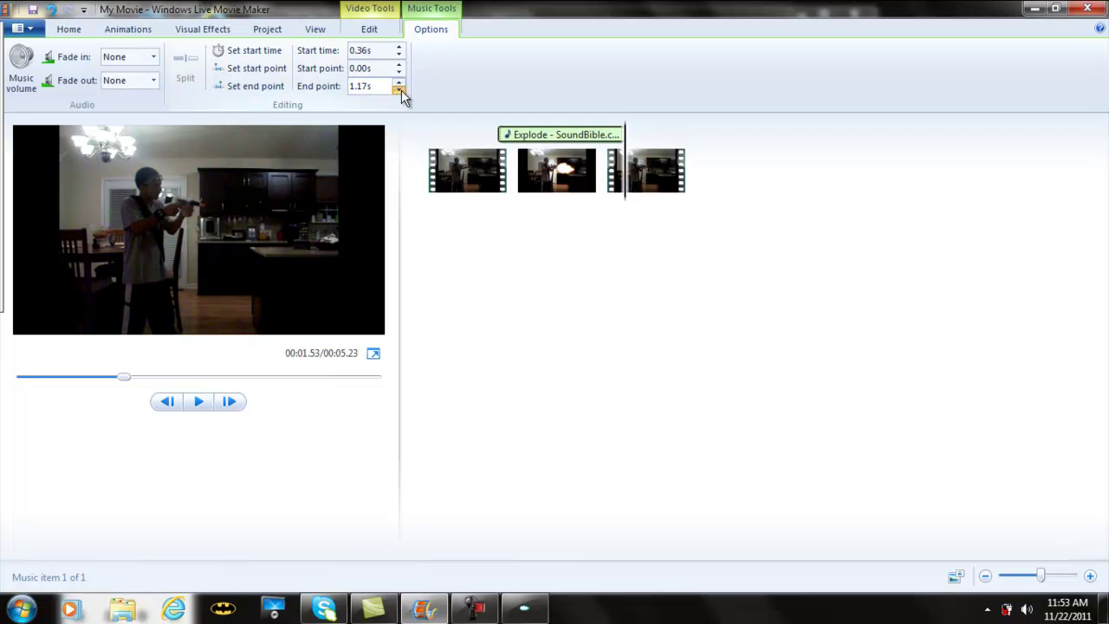
click(401, 90)
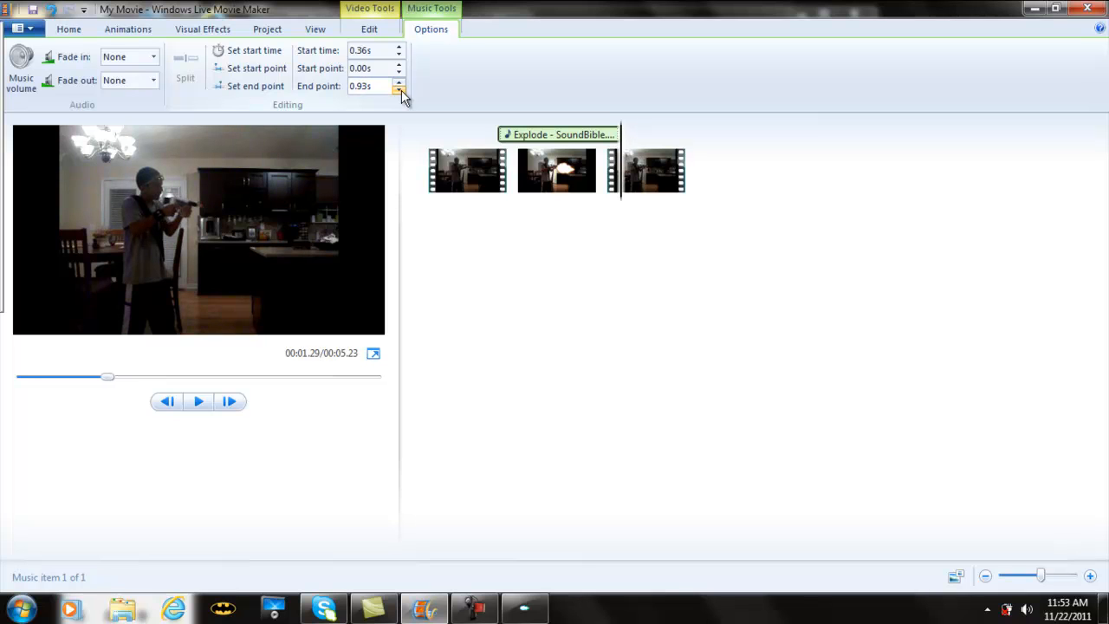
click(401, 90)
click(401, 90)
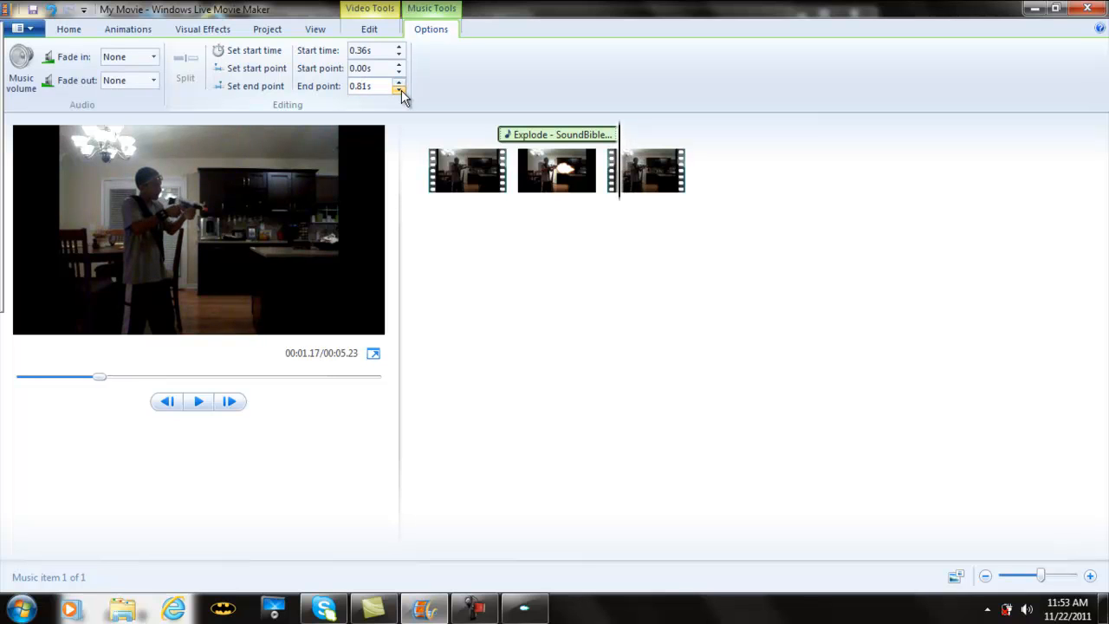
click(401, 90)
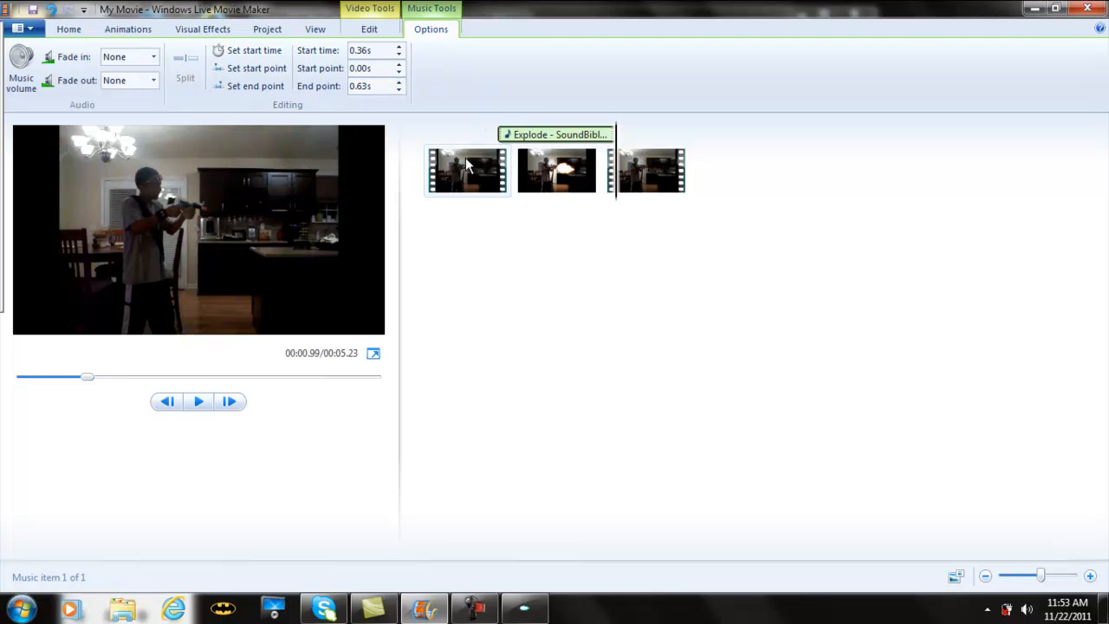
click(431, 161)
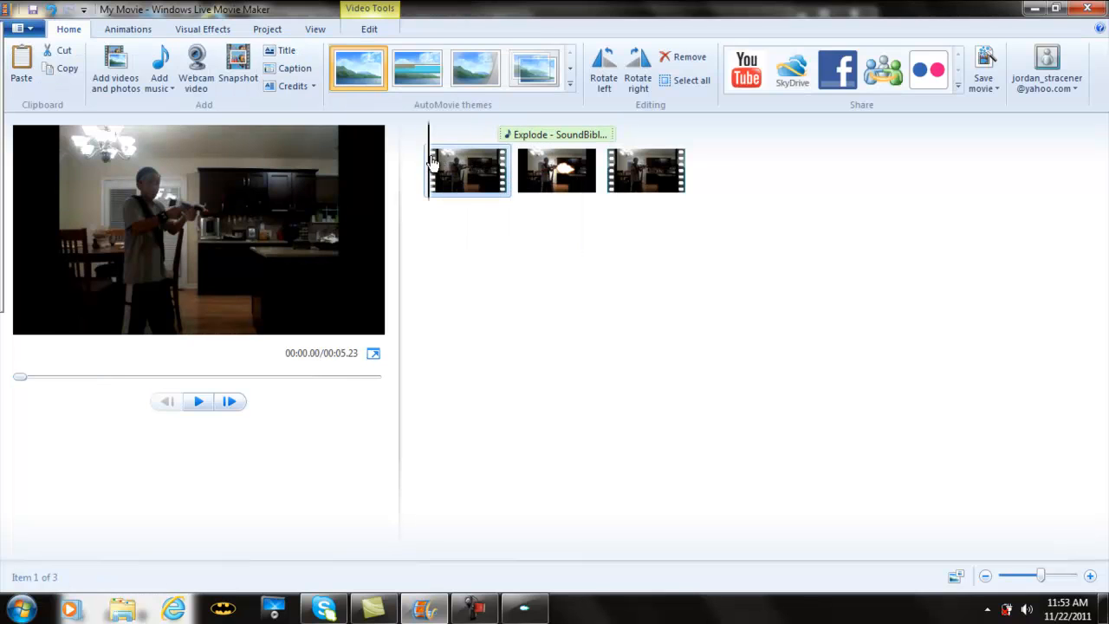
mouse_move(429, 161)
mouse_down()
mouse_move(562, 147)
mouse_move(435, 170)
mouse_up()
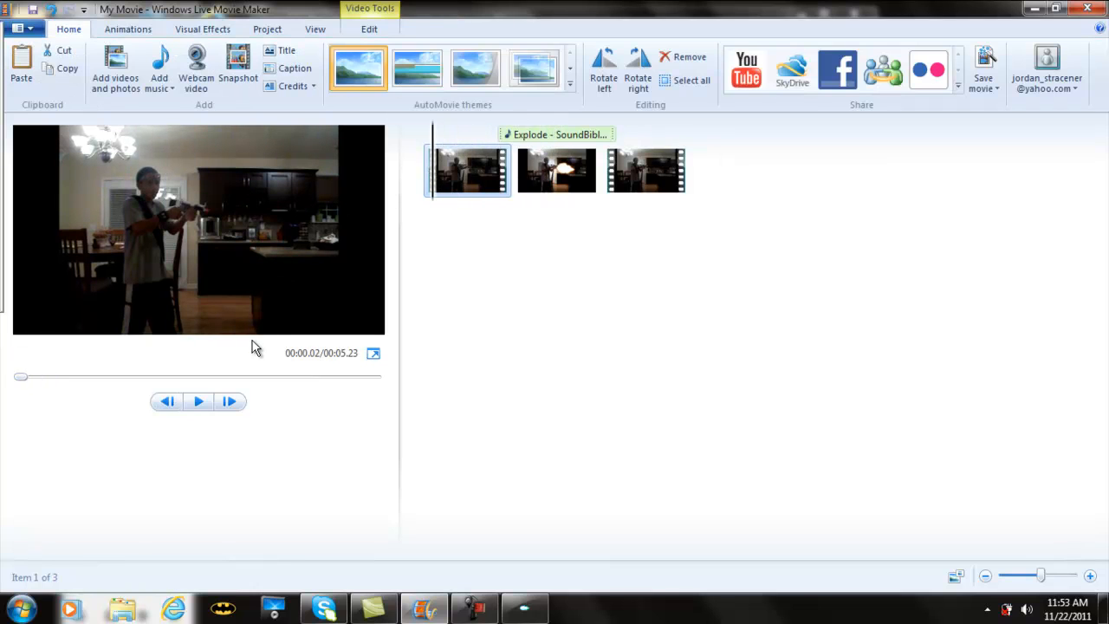
click(200, 401)
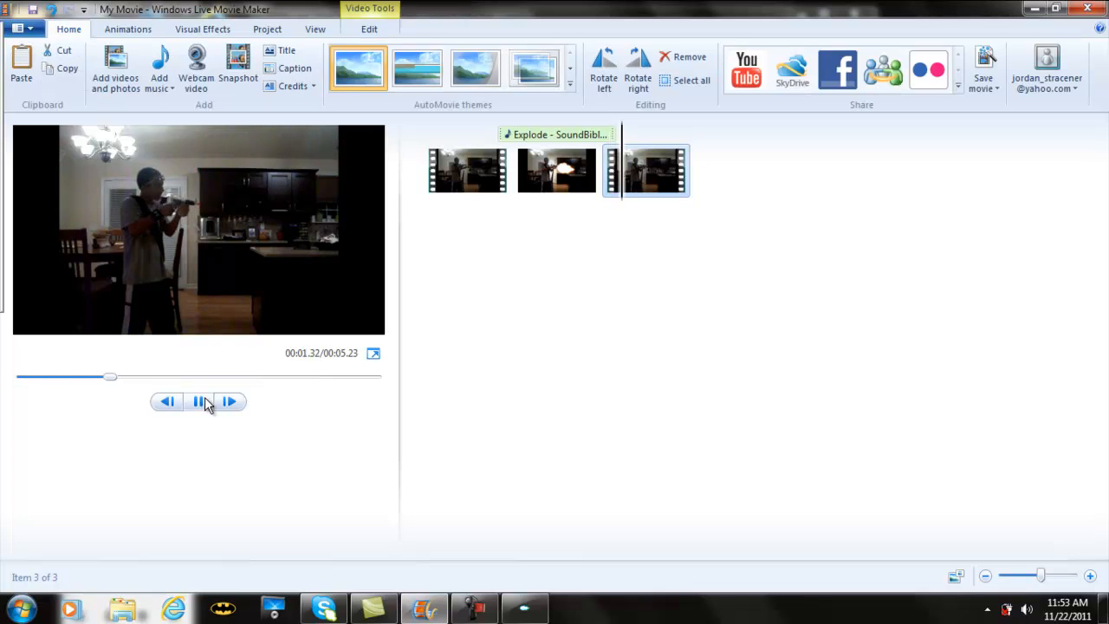
click(437, 256)
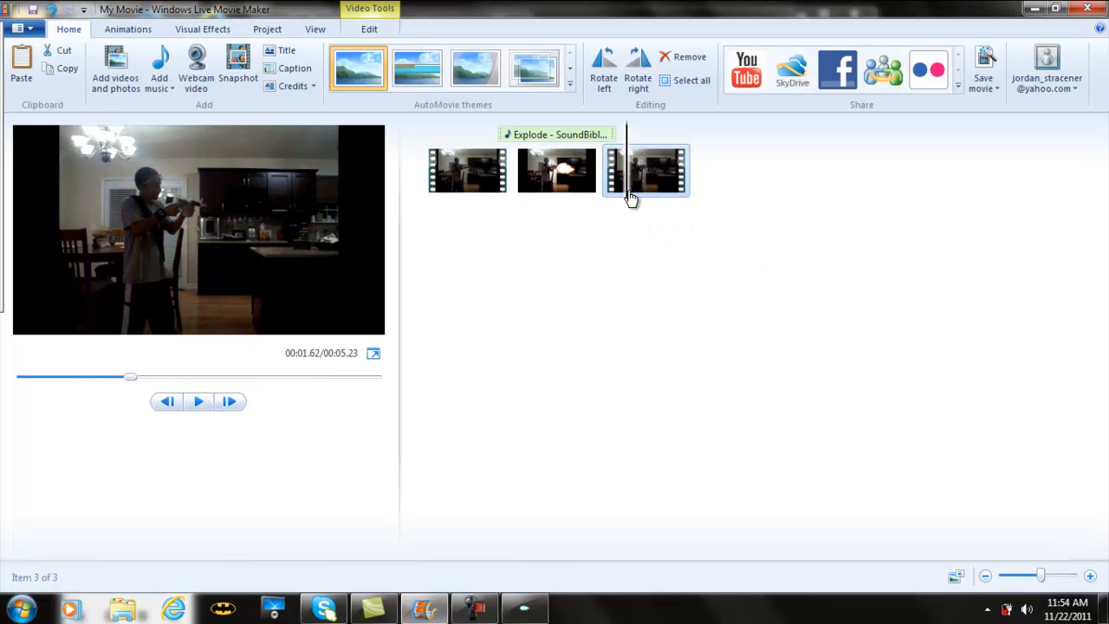
click(580, 174)
mouse_move(574, 196)
mouse_down()
mouse_move(456, 163)
mouse_move(482, 158)
mouse_up()
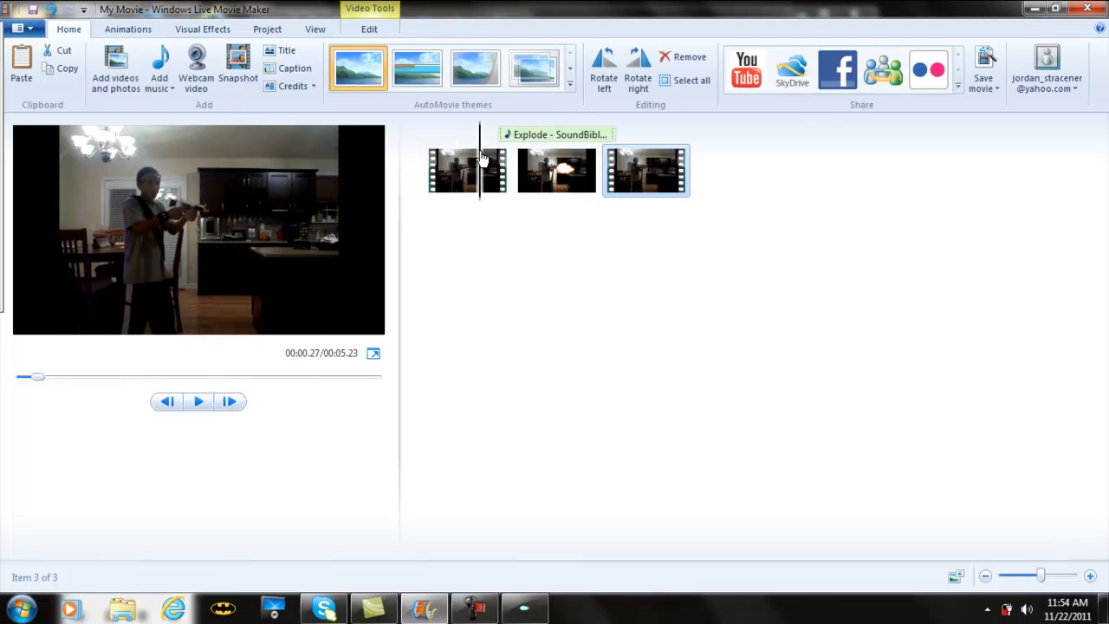
click(483, 158)
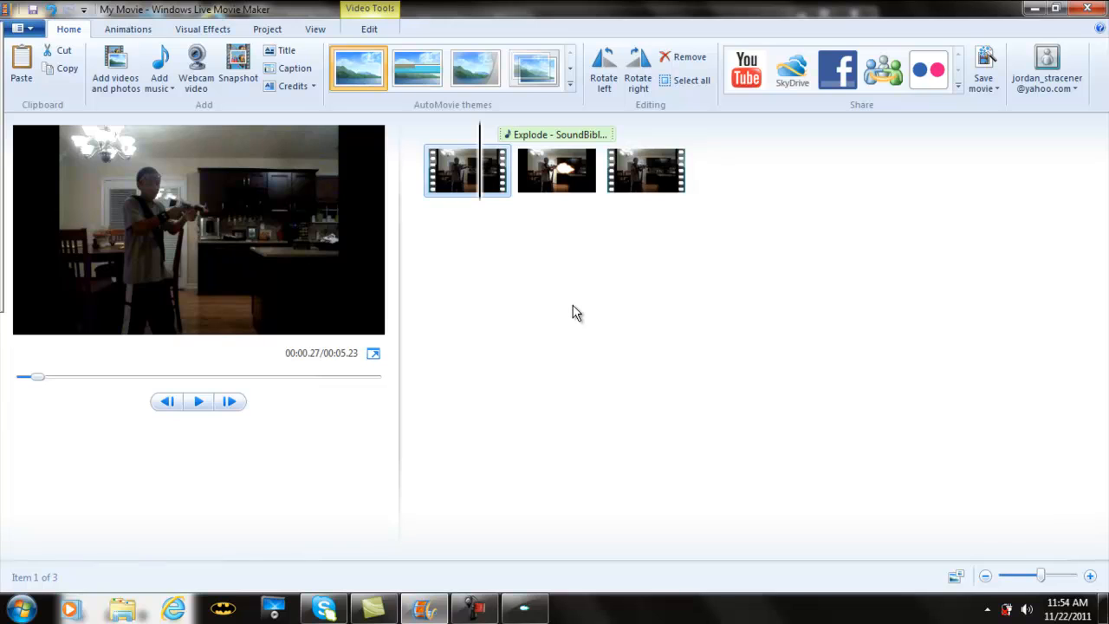
mouse_move(474, 608)
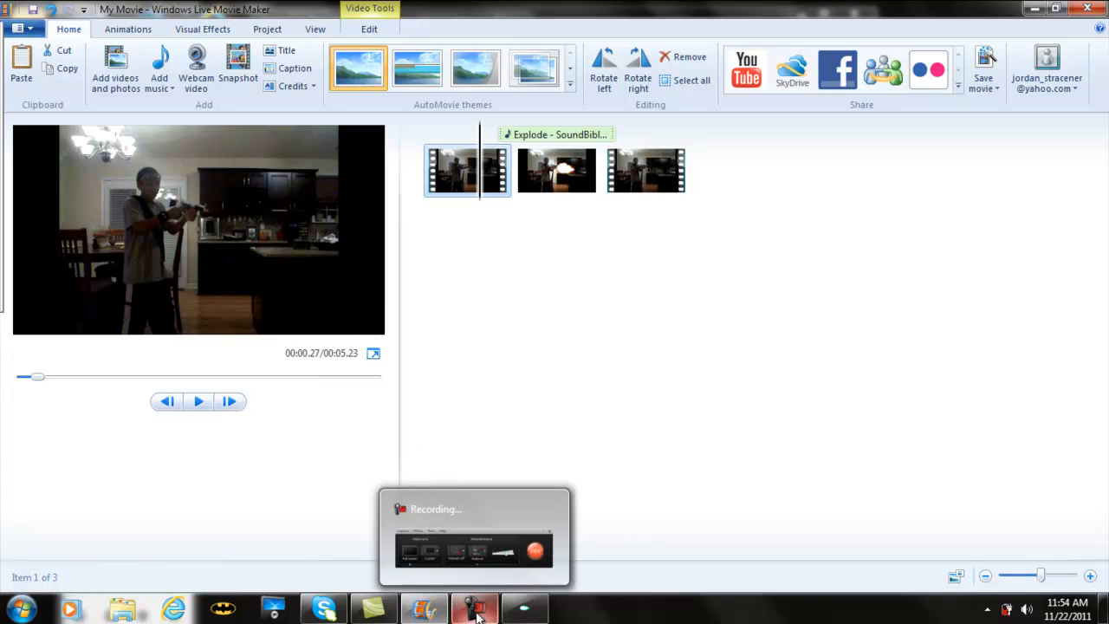
click(547, 550)
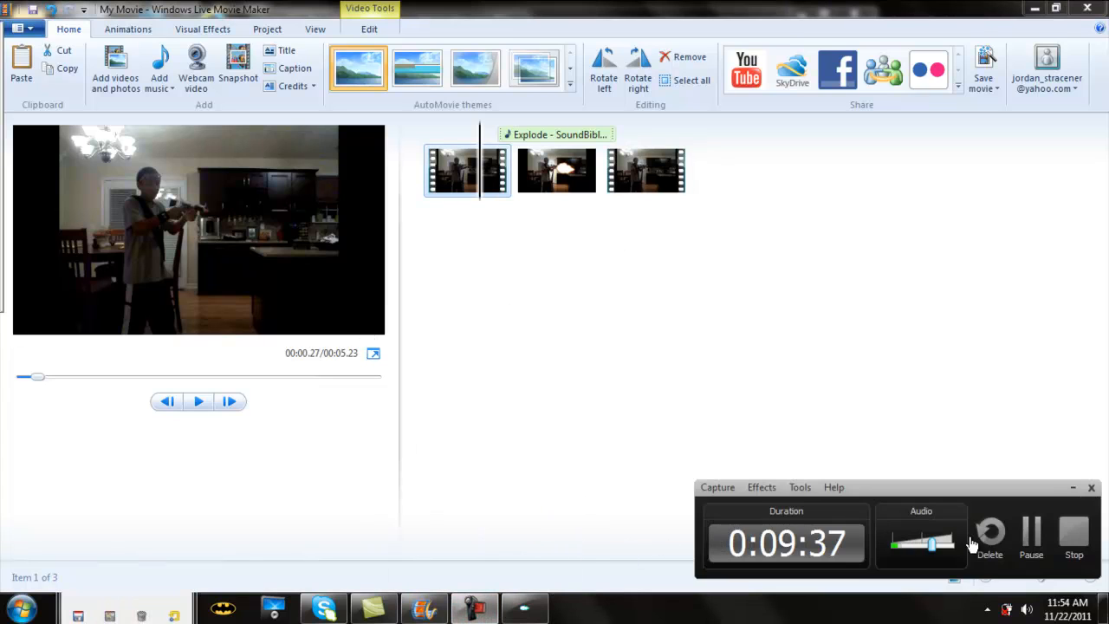